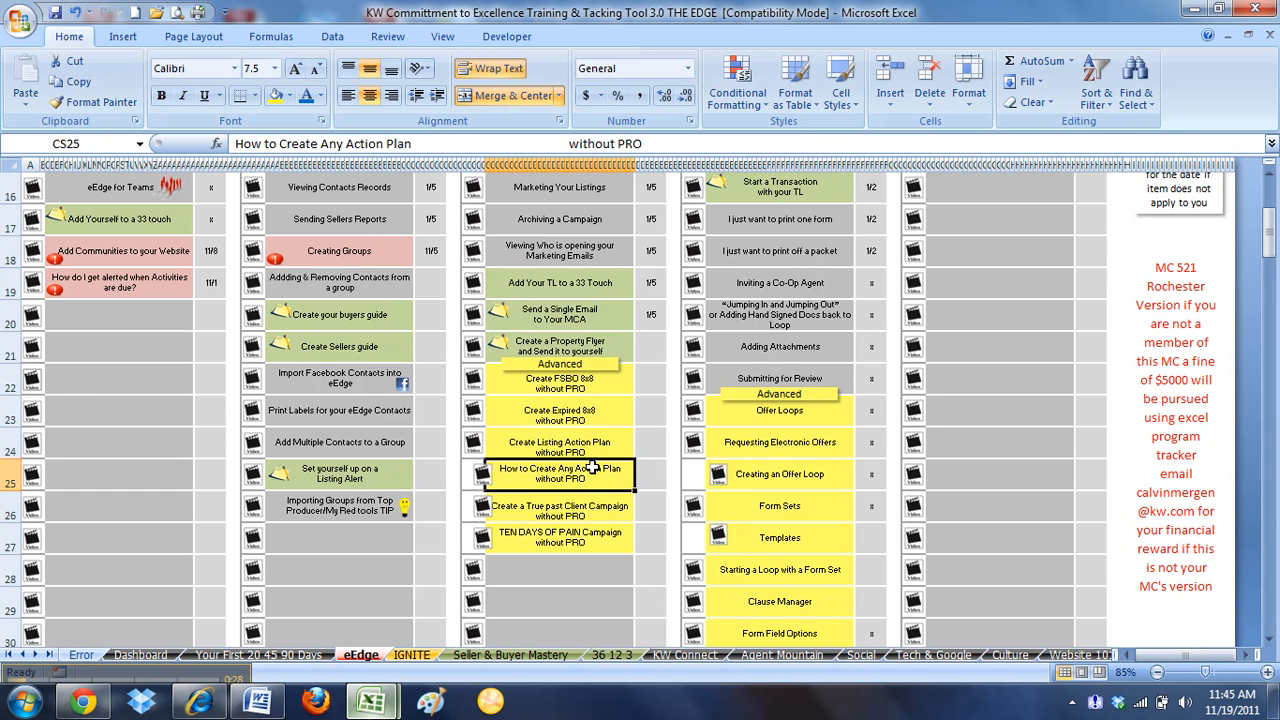
Switch to Chrome, open the new leads in myLeads and go to the contact group management page
mouse_move(105, 708)
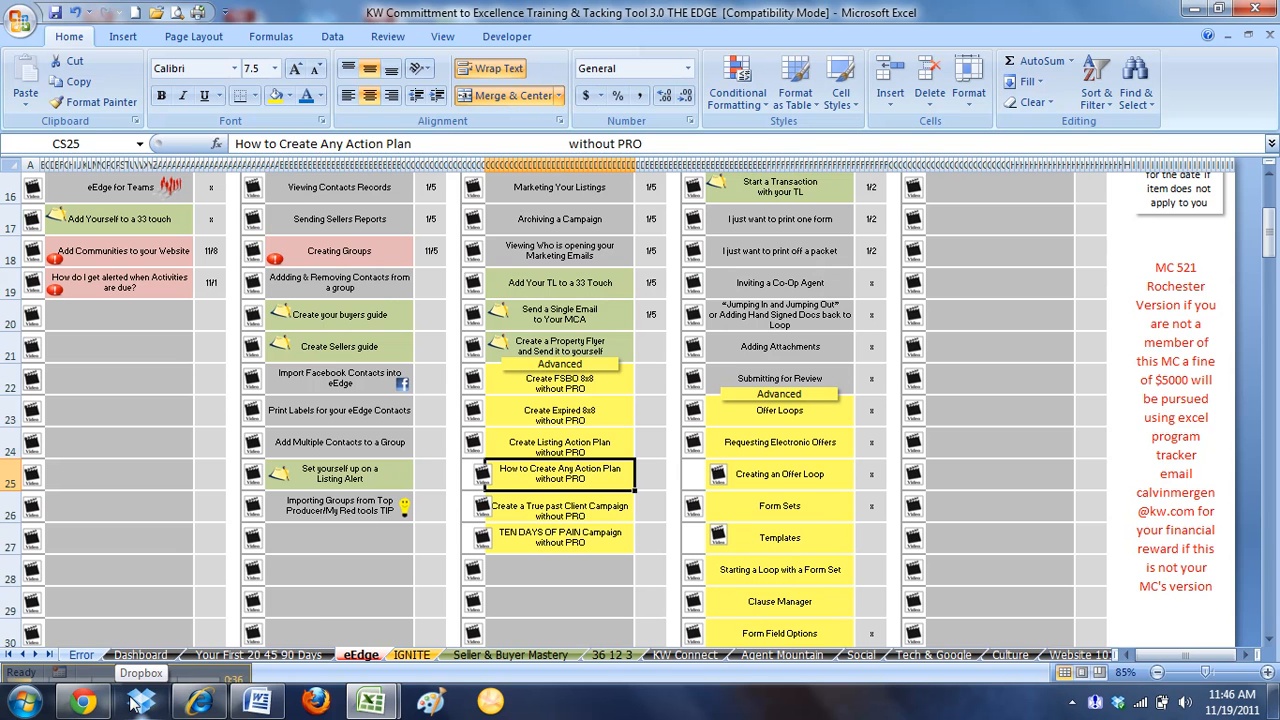
click(80, 703)
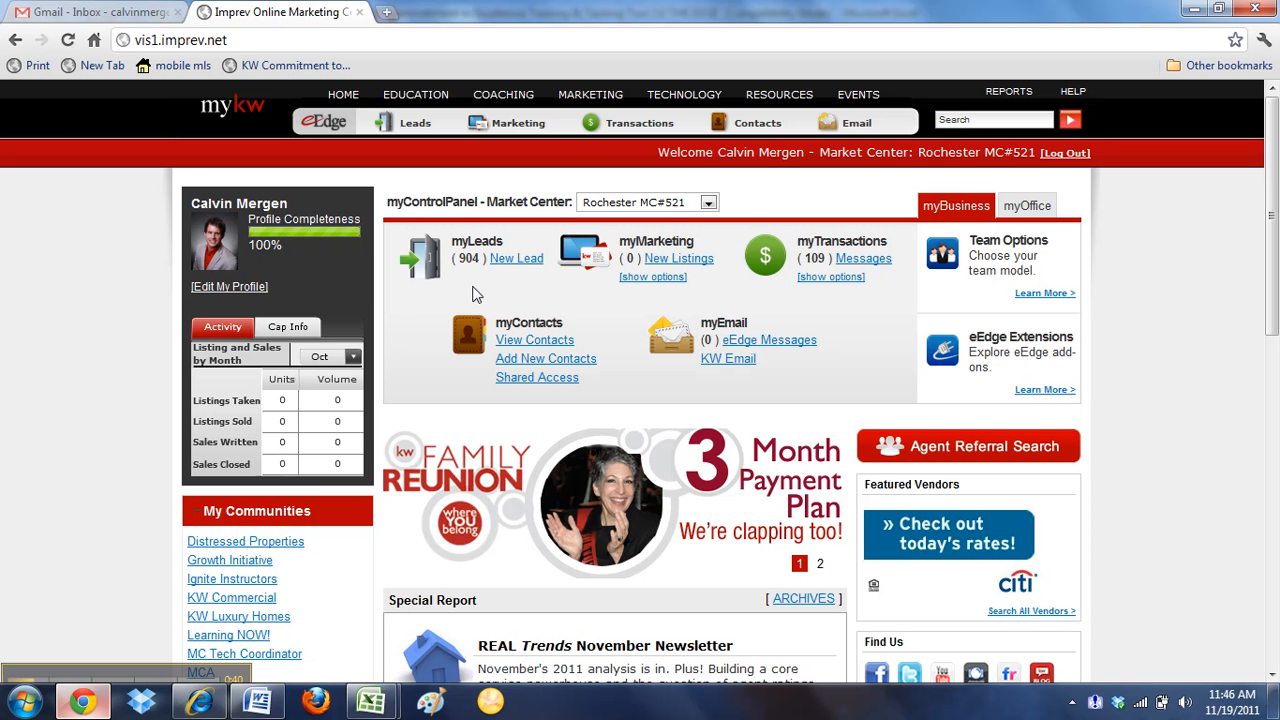
click(509, 259)
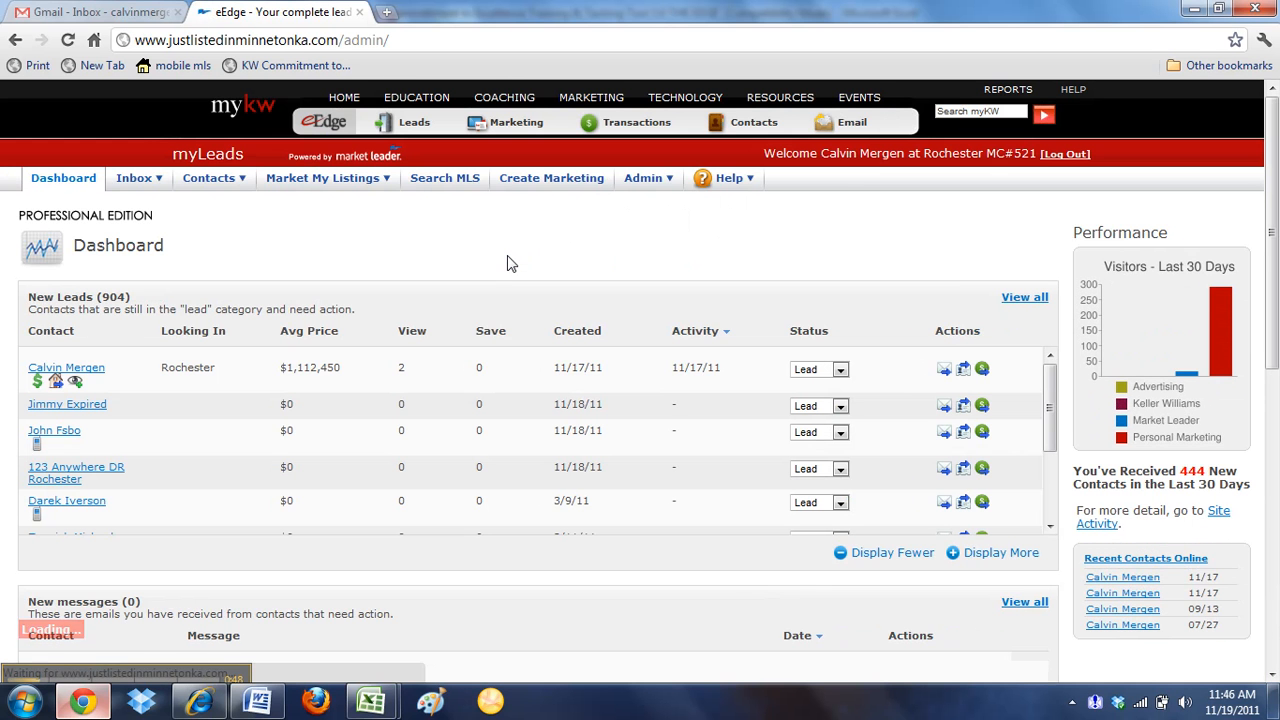
click(213, 178)
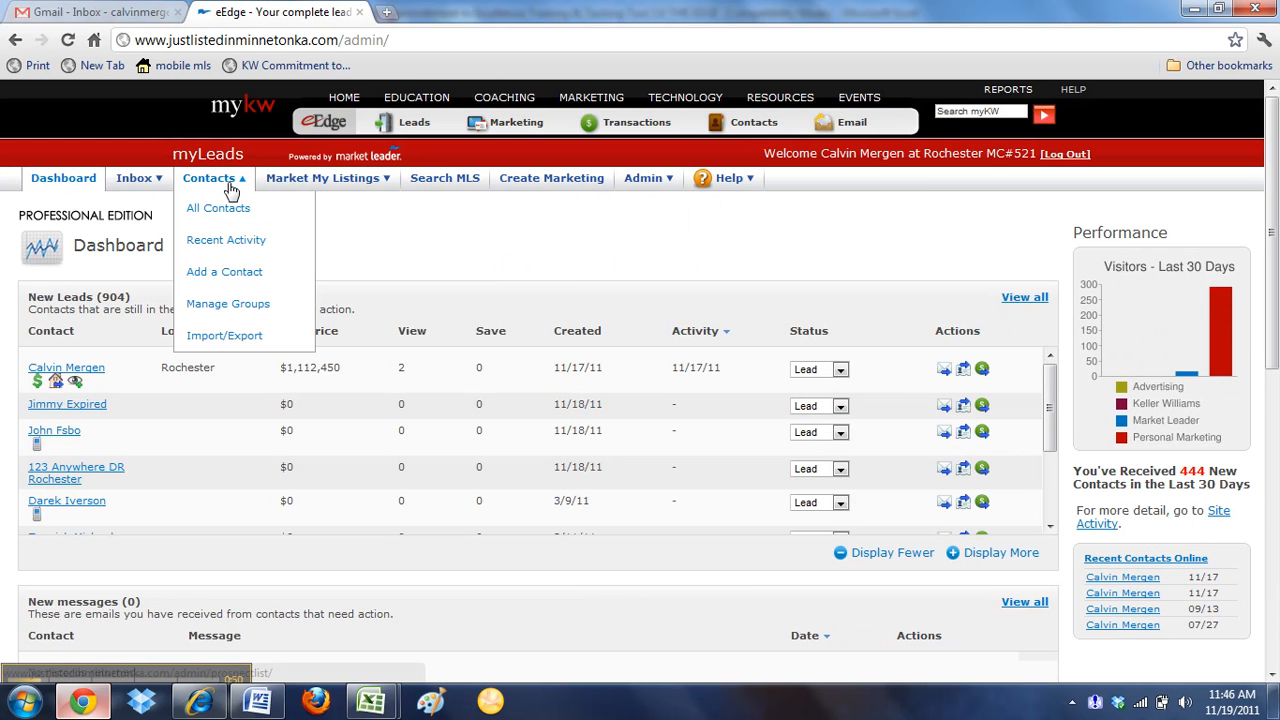
click(232, 304)
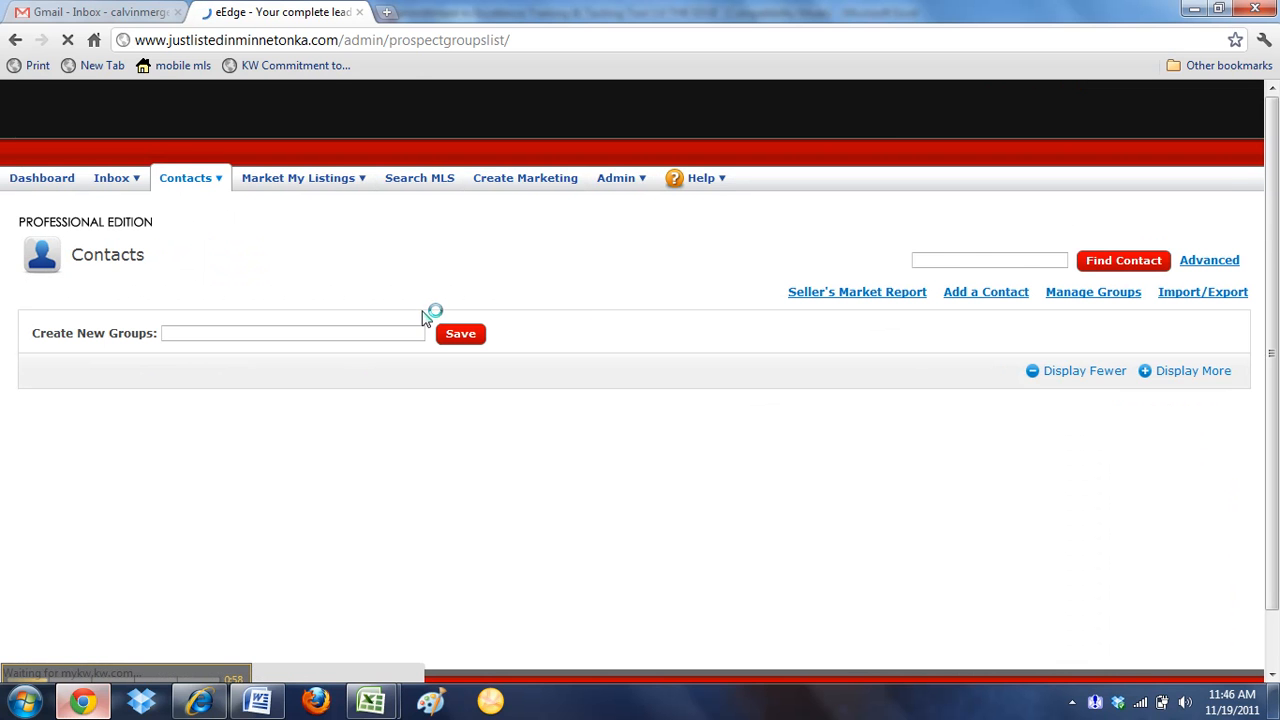
Create and save a new contact group named "Closing Contract action Plan"
click(1020, 262)
text(C)
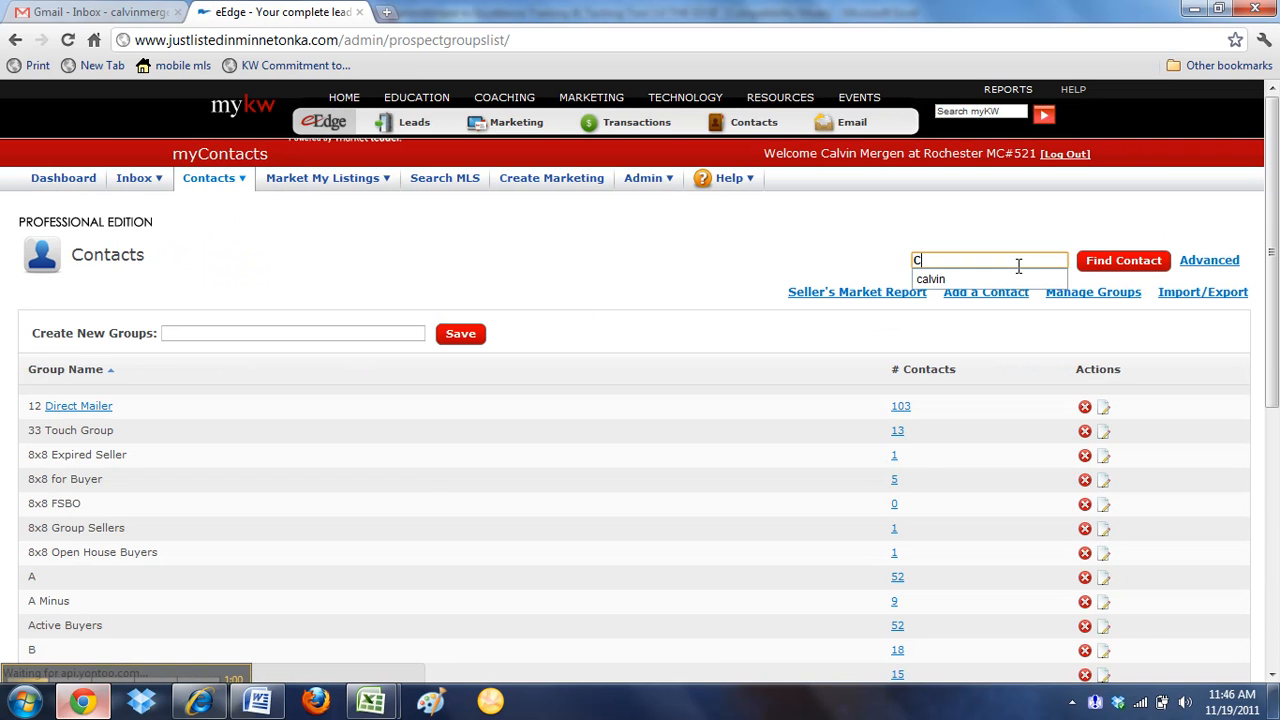
text(losing Con)
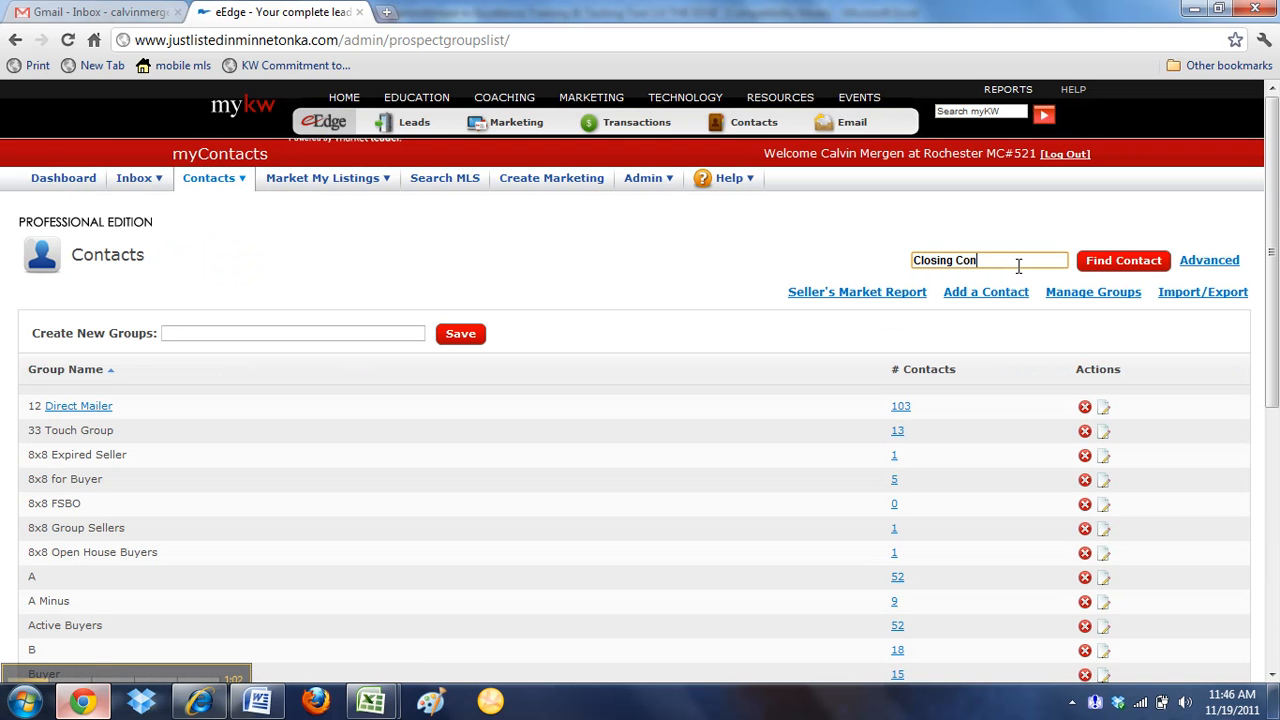
text(tract action Planm)
key(BackSpace)
triple_click(1018, 262)
key(ctrl+c)
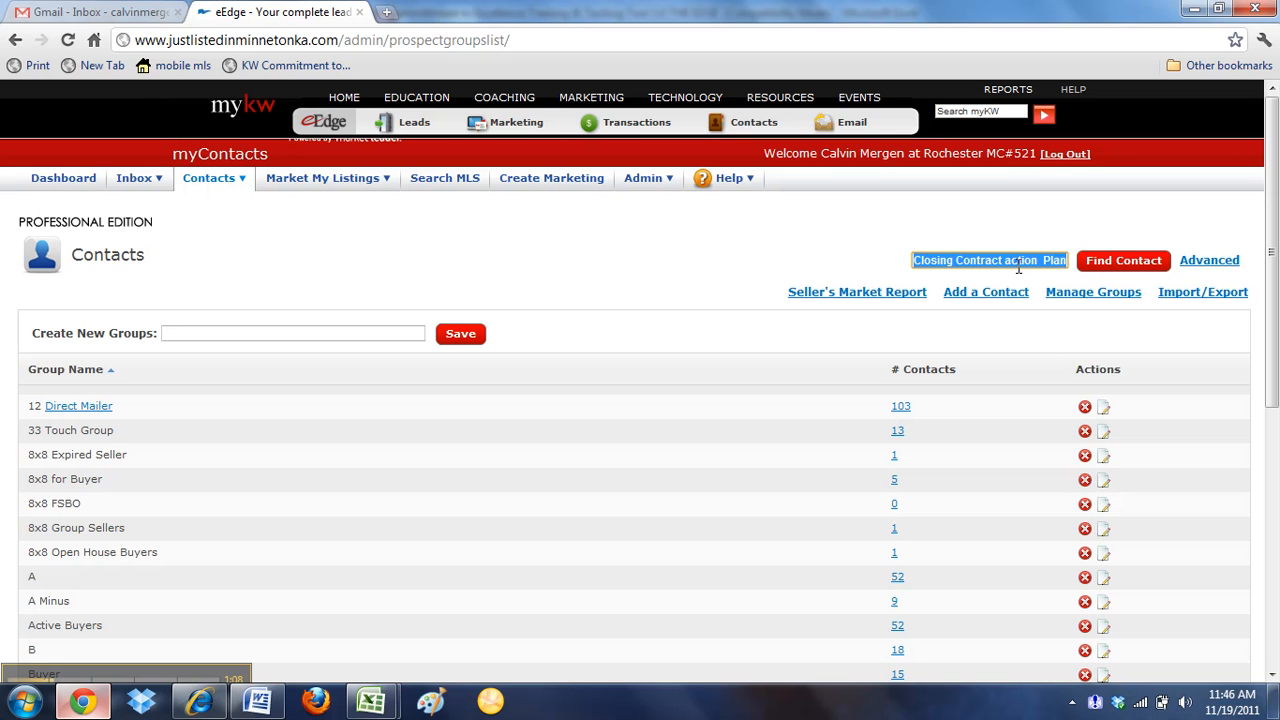
click(378, 332)
key(ctrl+v)
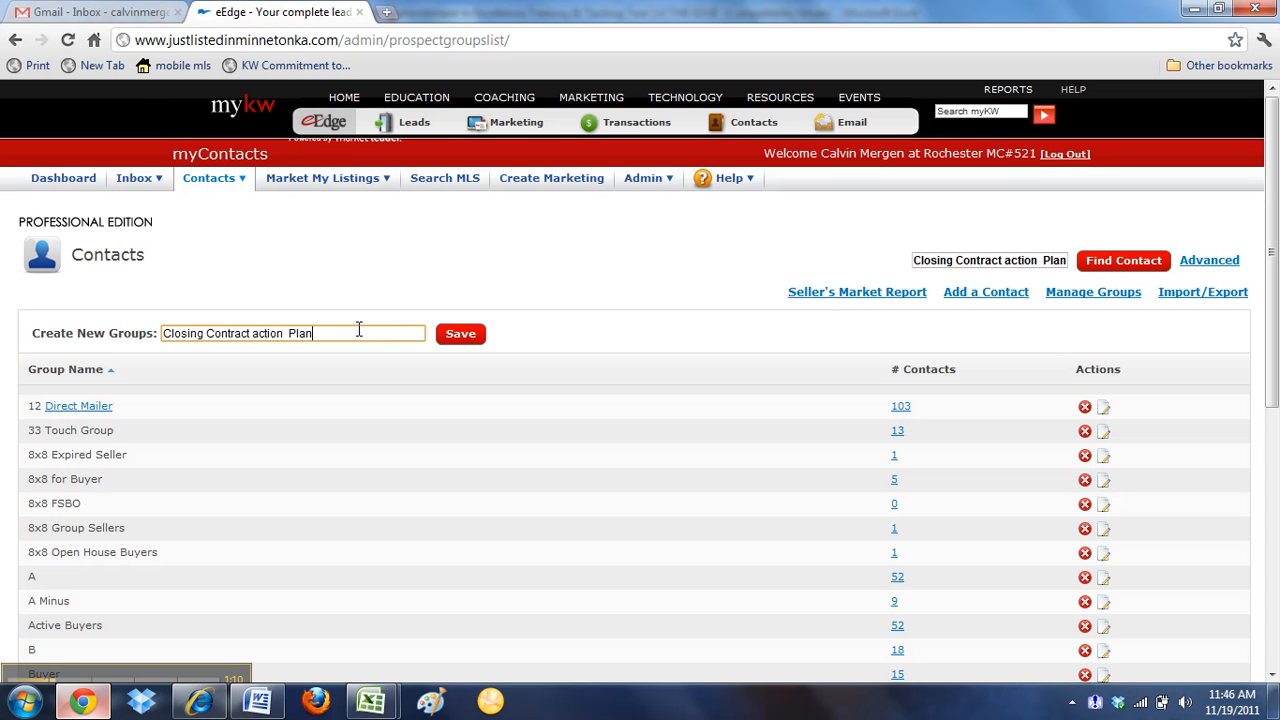
click(459, 338)
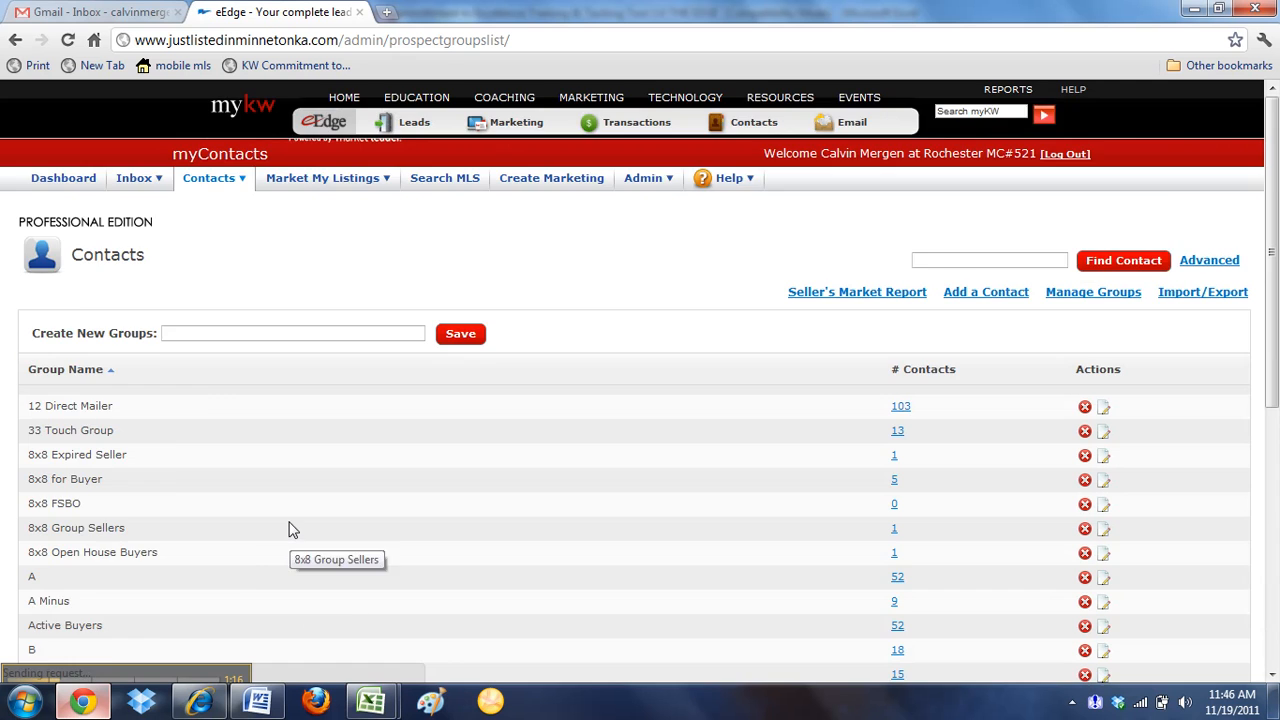
Look through the group list for the Closing Contract action Plan group
scroll(290, 530, down, 3)
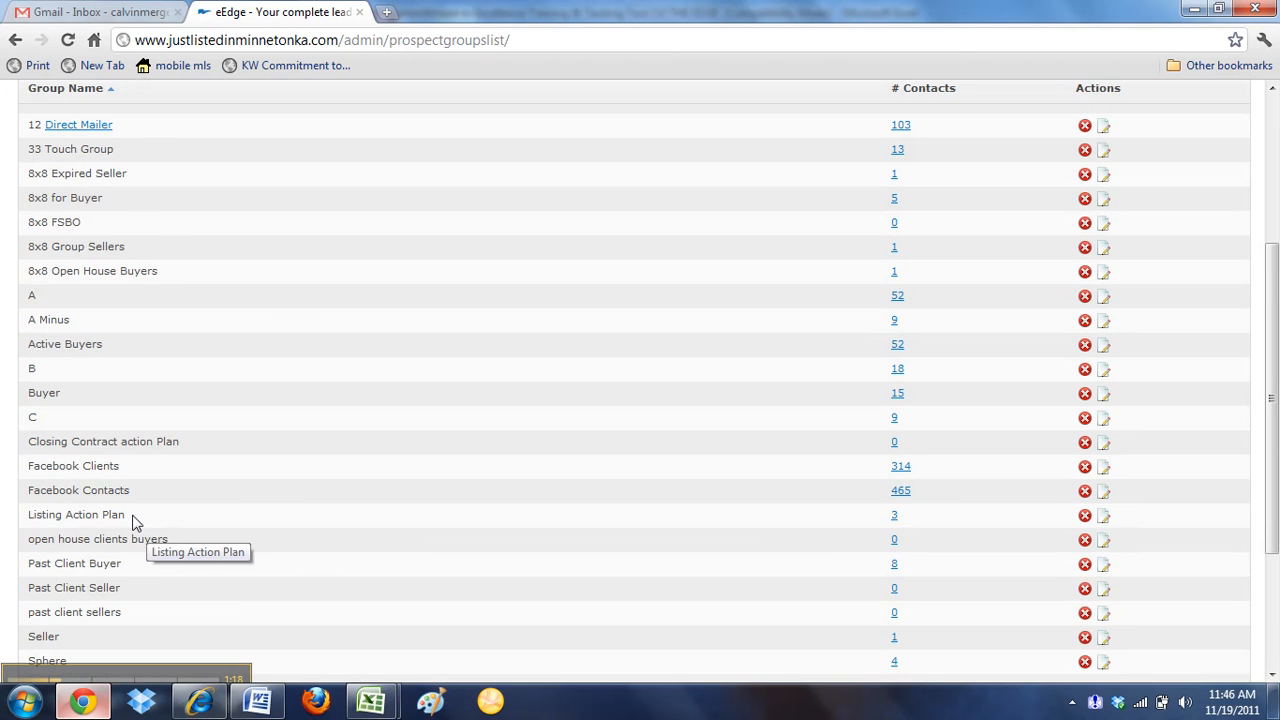
scroll(112, 545, down, 2)
drag(54, 349, 195, 340)
click(232, 384)
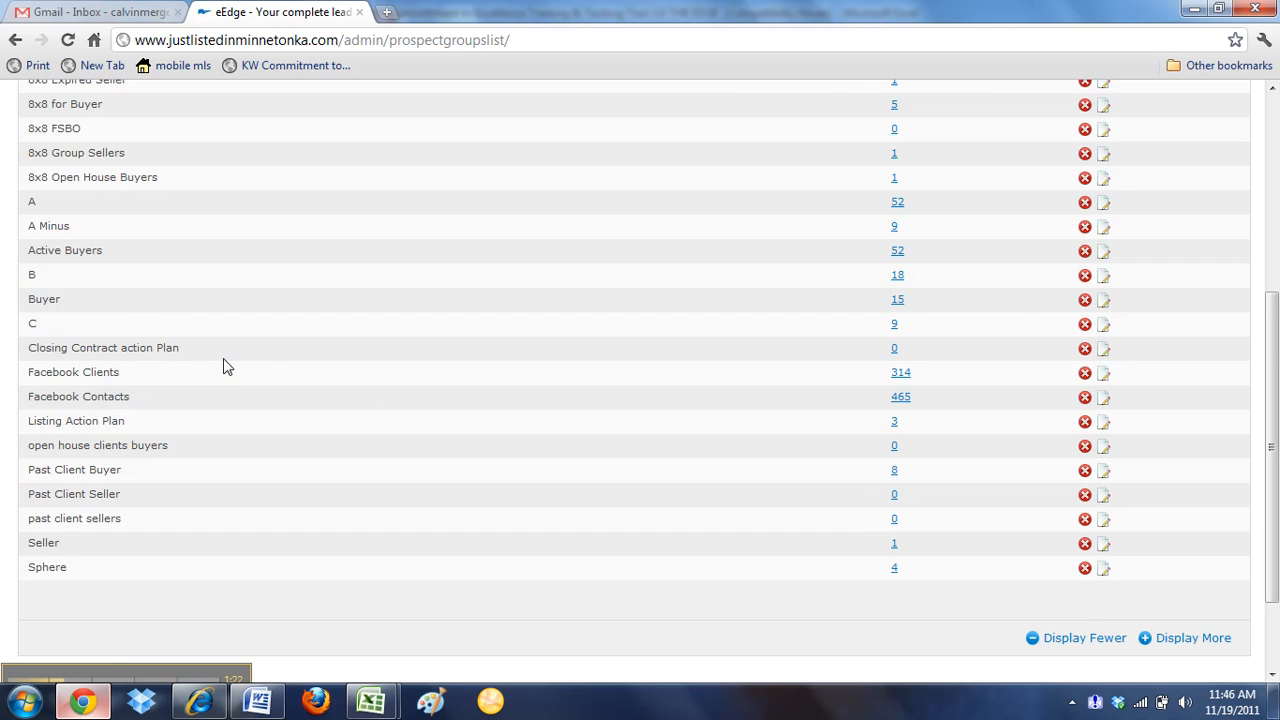
scroll(223, 366, up, 2)
scroll(238, 428, up, 2)
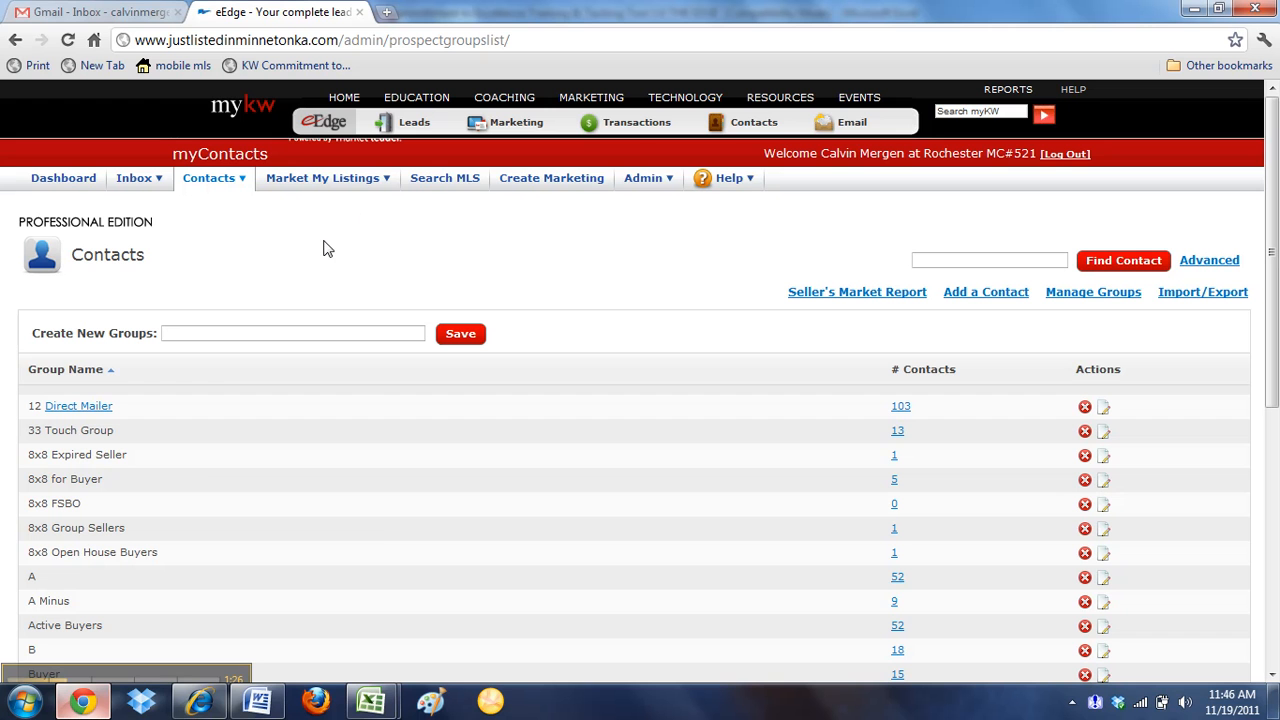
Open a blank form for adding a contact and go over its name, home phone and primary email fields
click(983, 303)
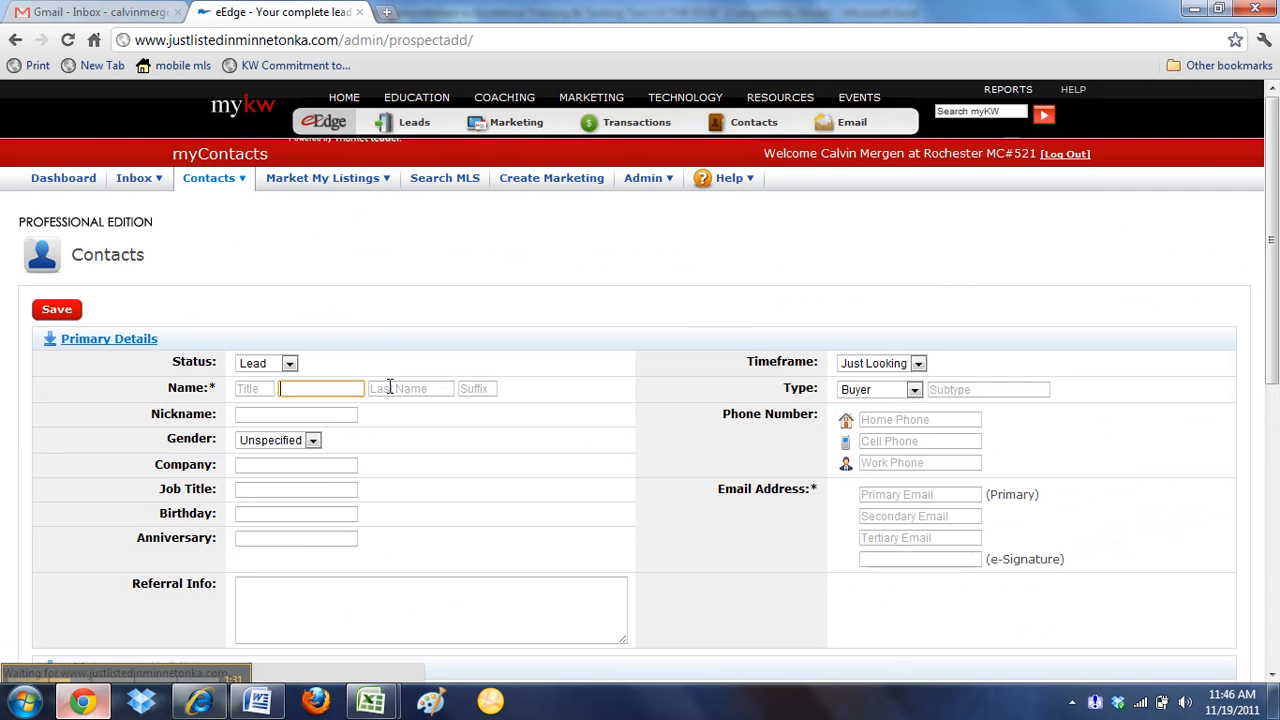
click(343, 390)
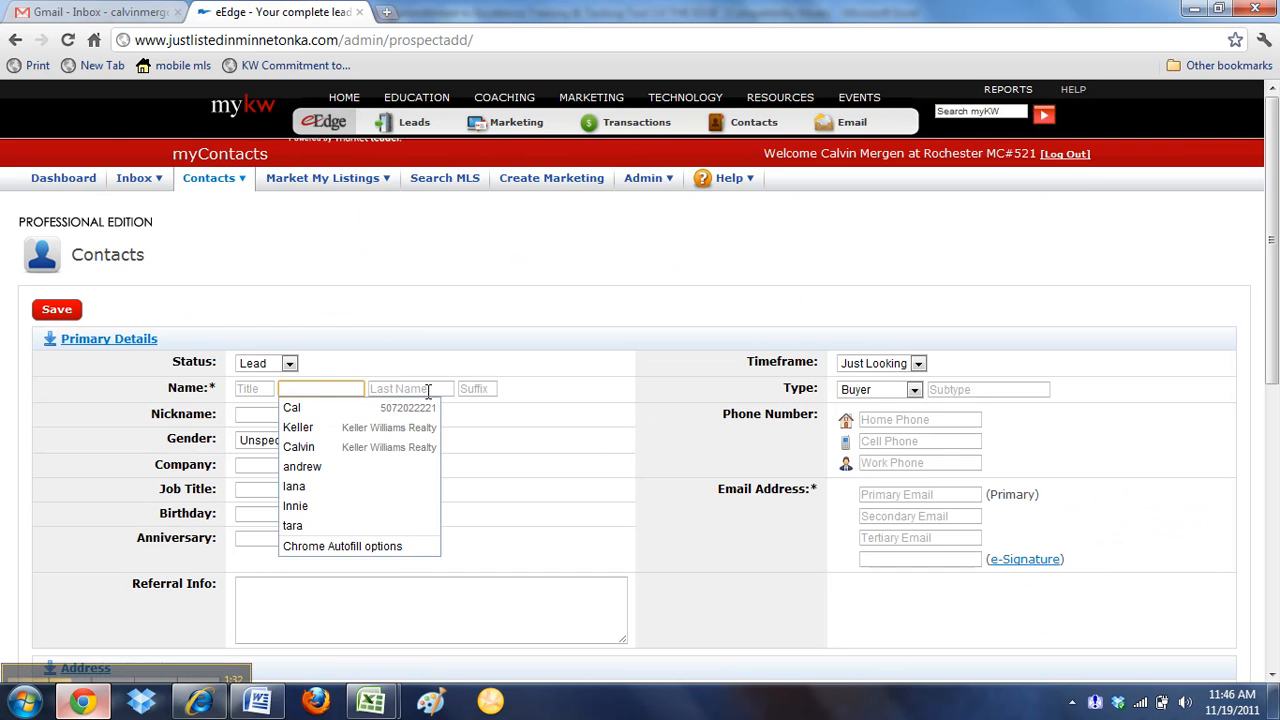
click(428, 389)
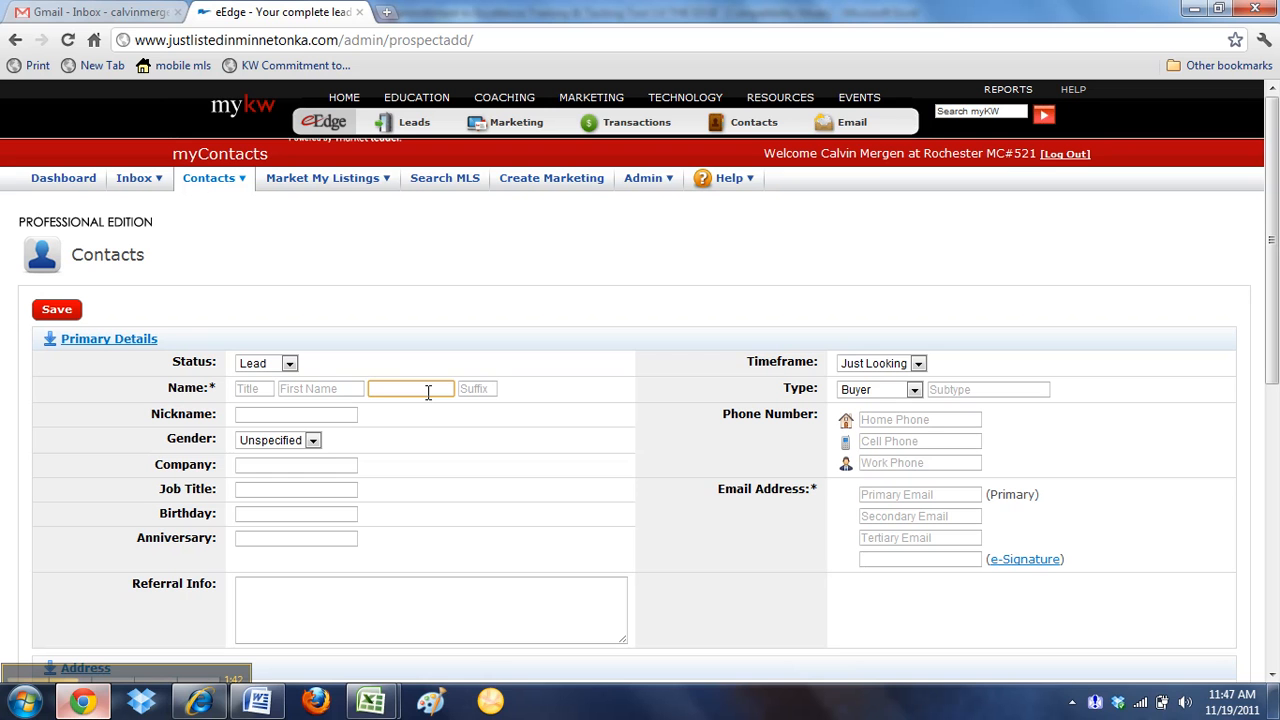
click(361, 392)
click(382, 390)
click(346, 392)
click(386, 393)
click(348, 390)
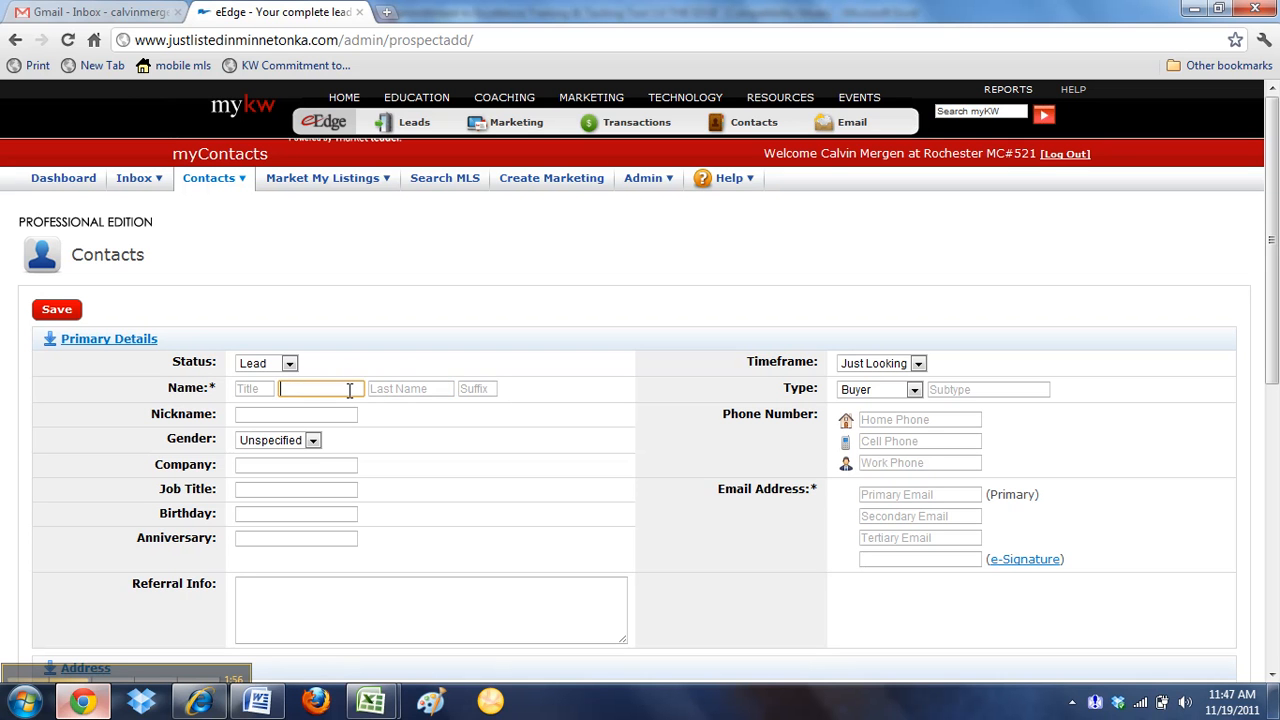
click(384, 391)
click(892, 419)
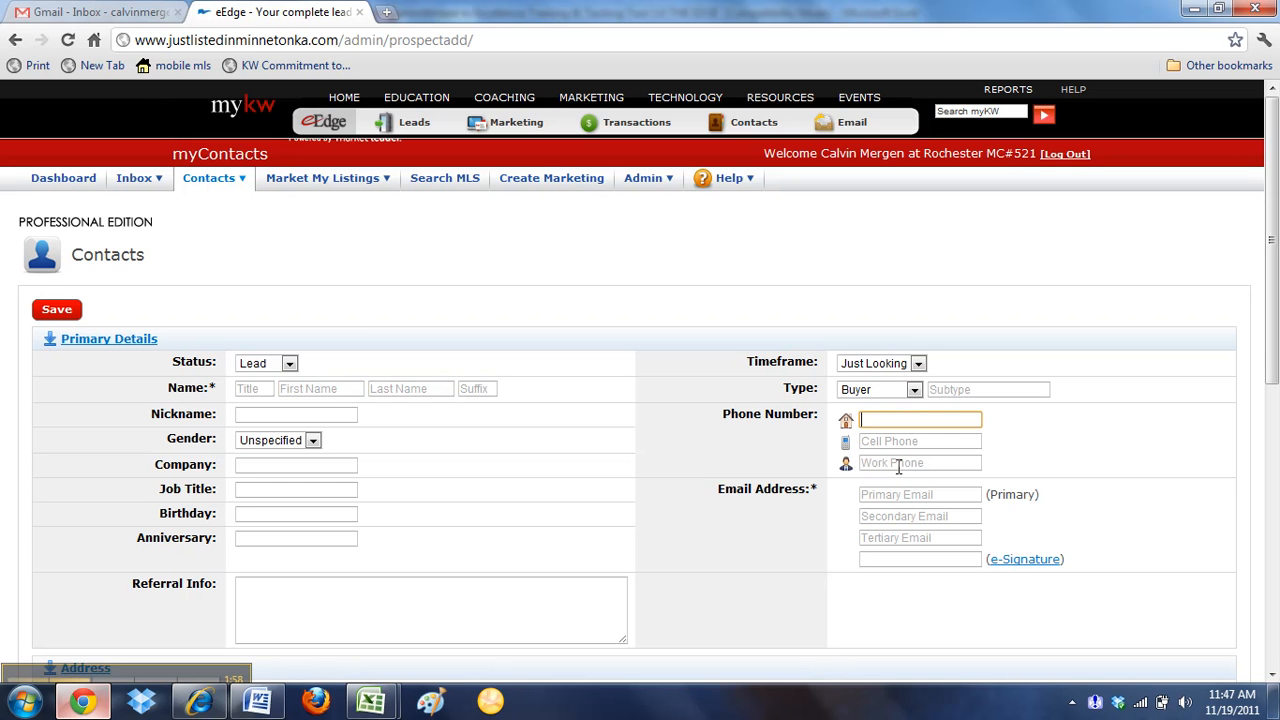
click(900, 492)
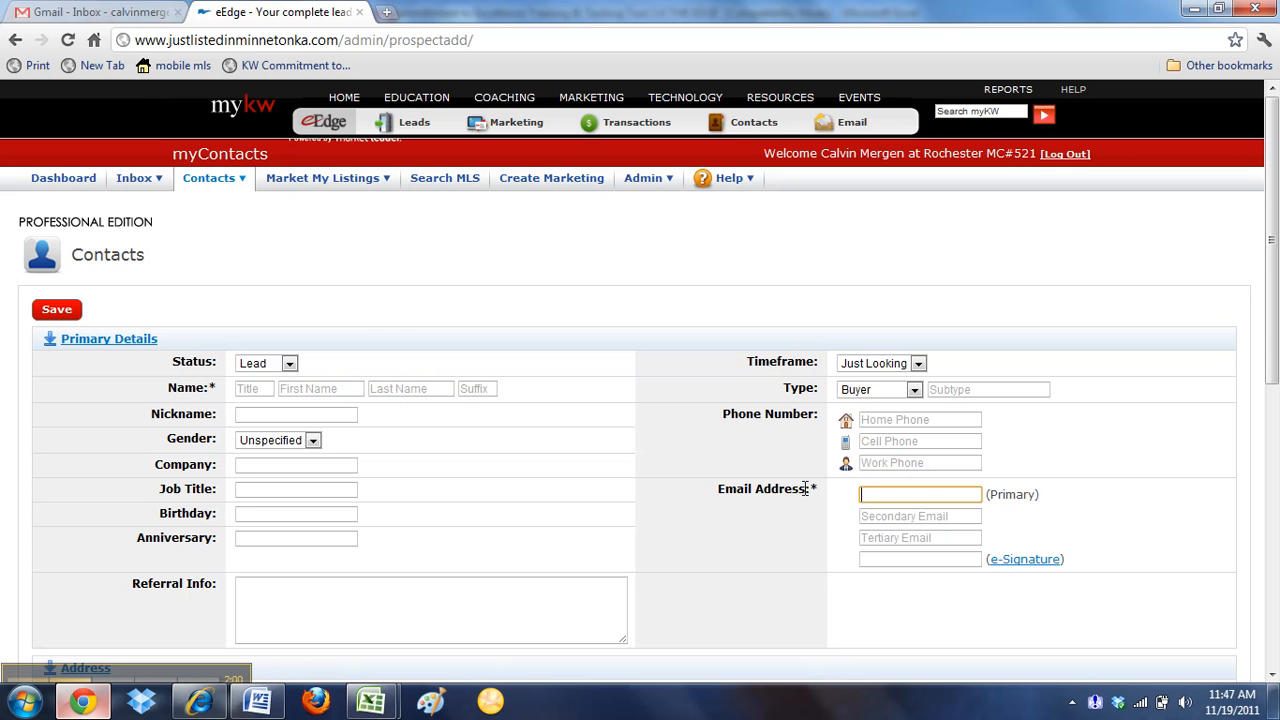
click(356, 390)
click(412, 389)
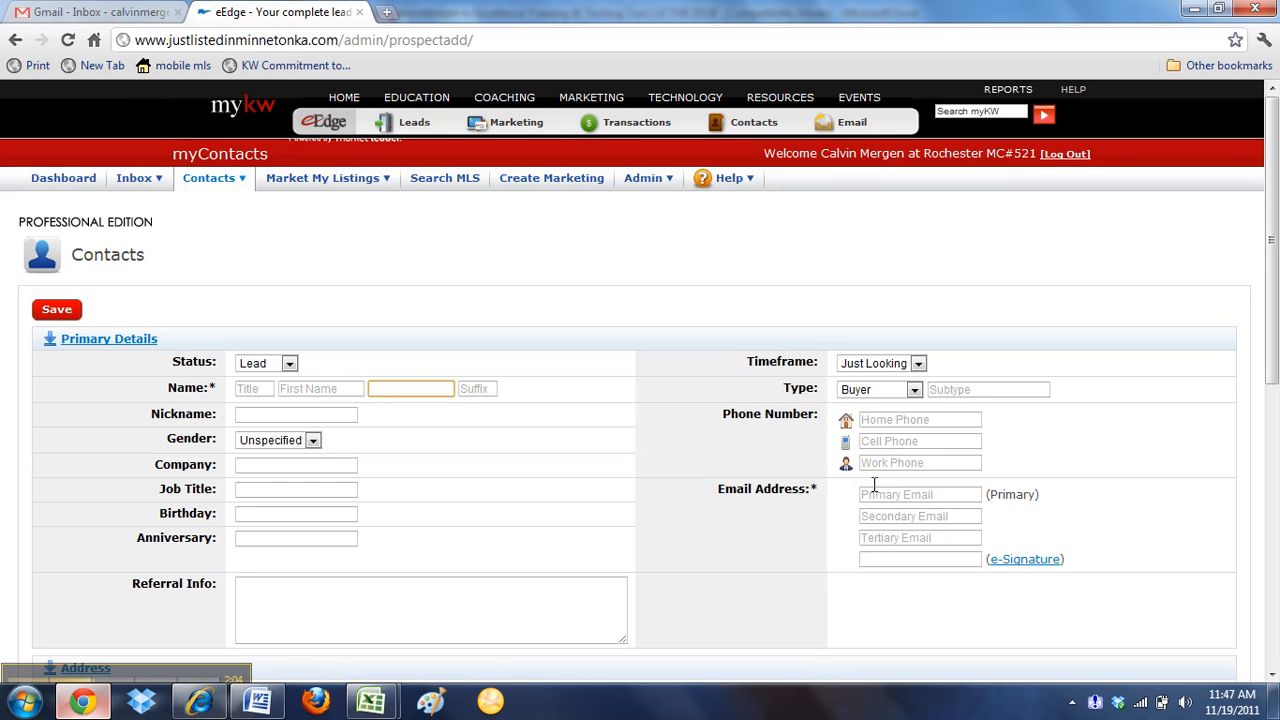
Enter the property's house number as the contact's first name and its street and city as the last name
click(356, 389)
key(Tab)
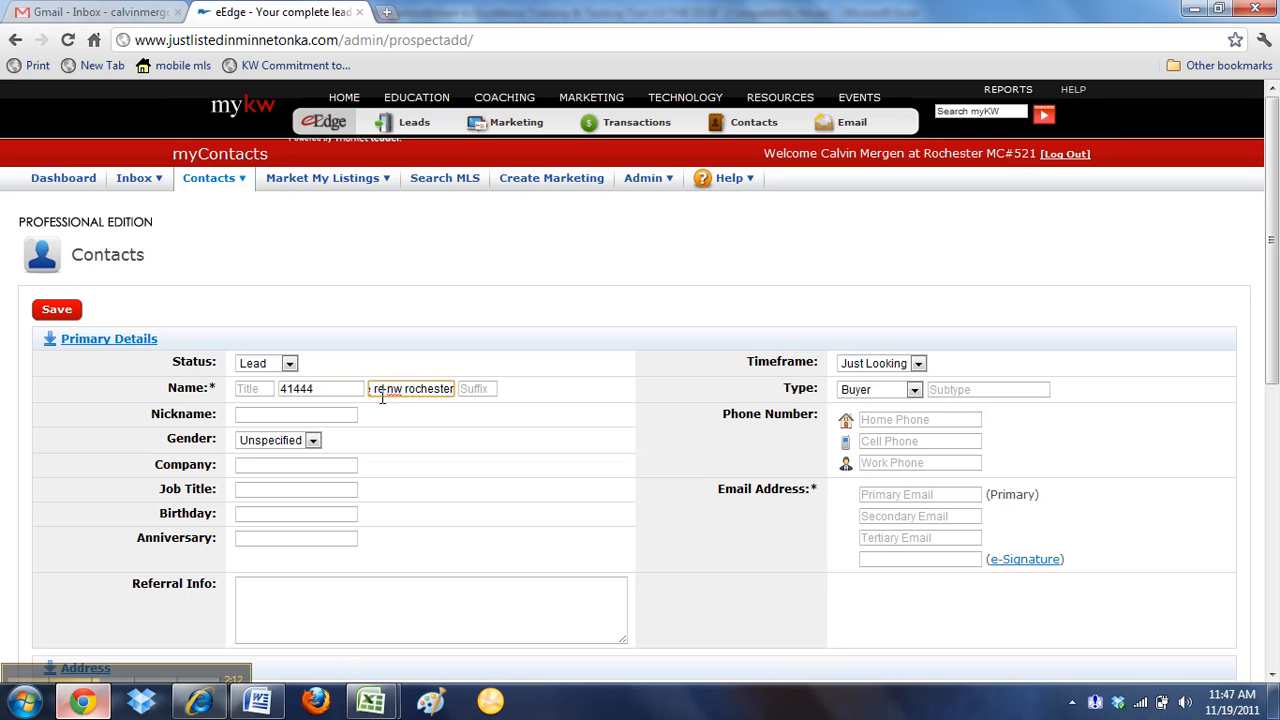
Fill in the contact's primary email address and save the new contact
click(895, 497)
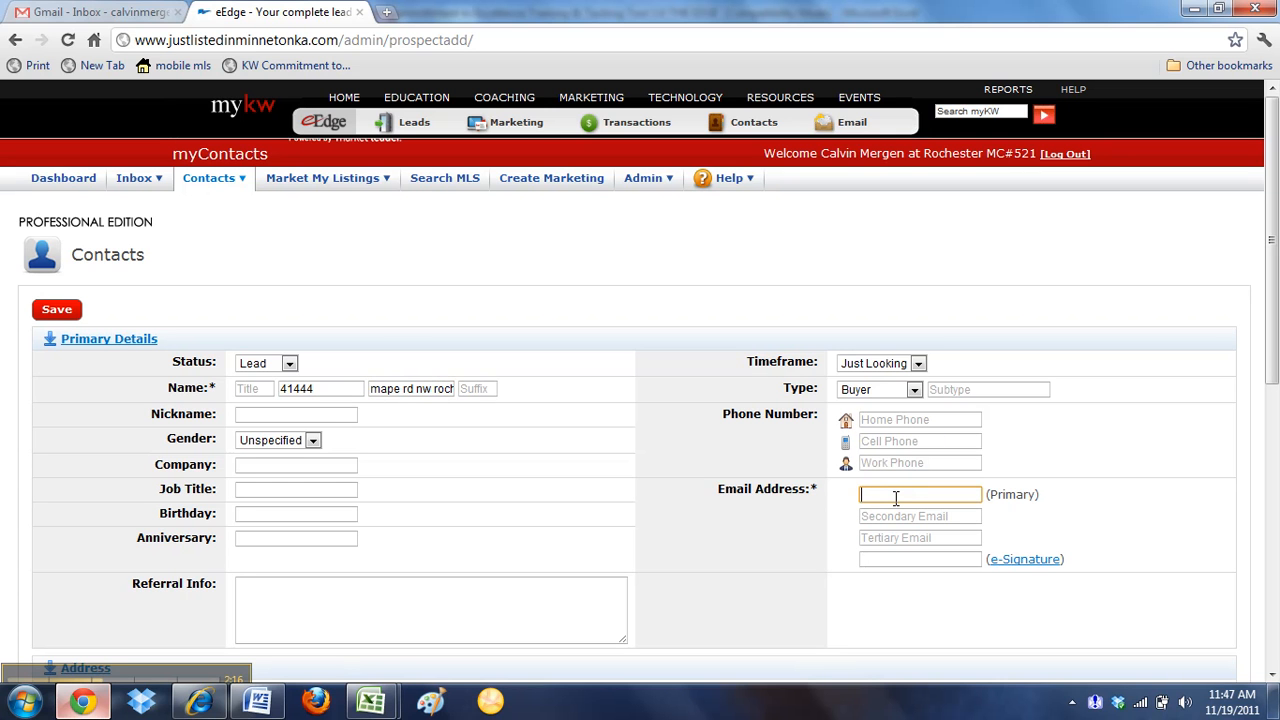
key(Tab)
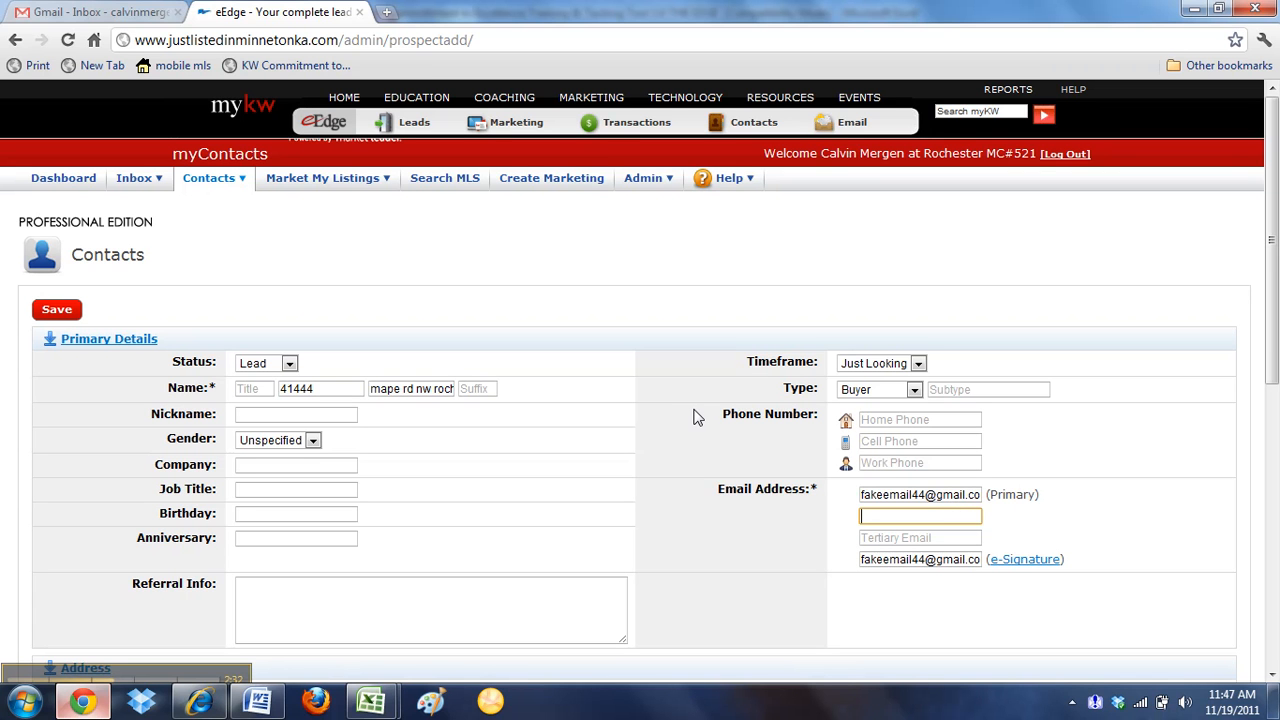
scroll(629, 420, down, 6)
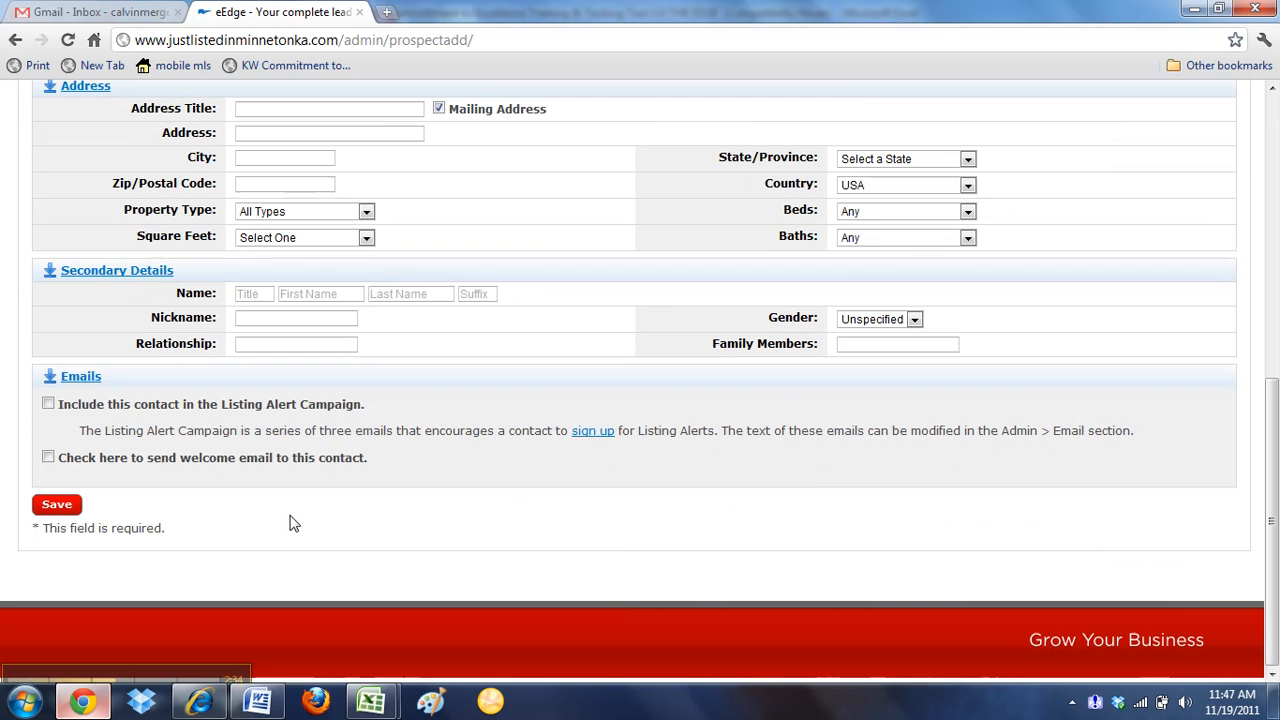
click(60, 506)
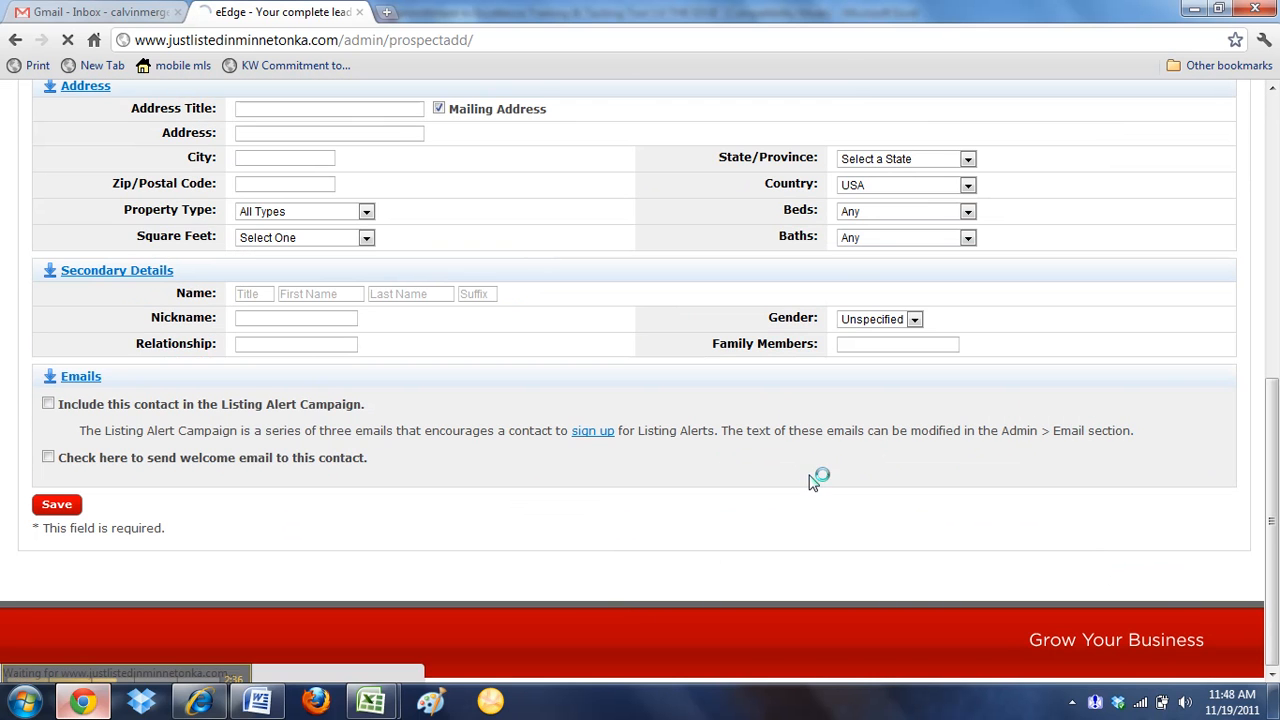
Add the saved contact to the Closing Contract action Plan group from its Groups section
scroll(480, 405, down, 4)
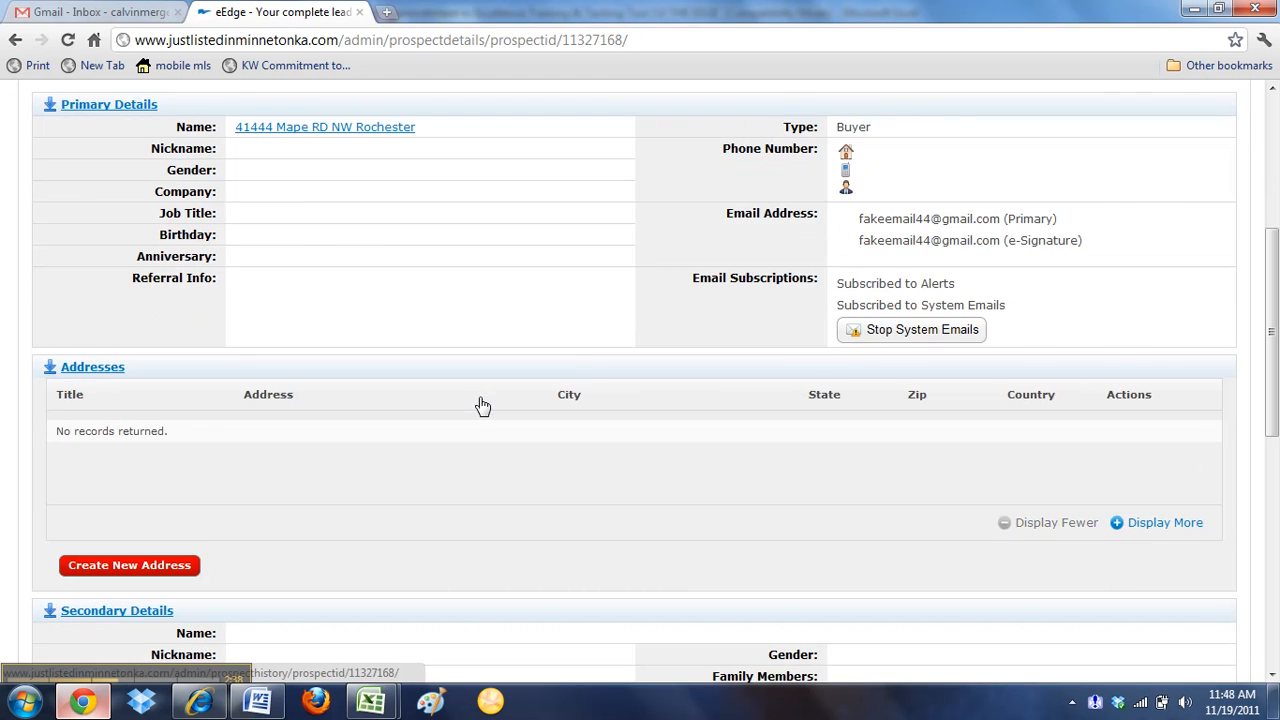
scroll(481, 405, down, 6)
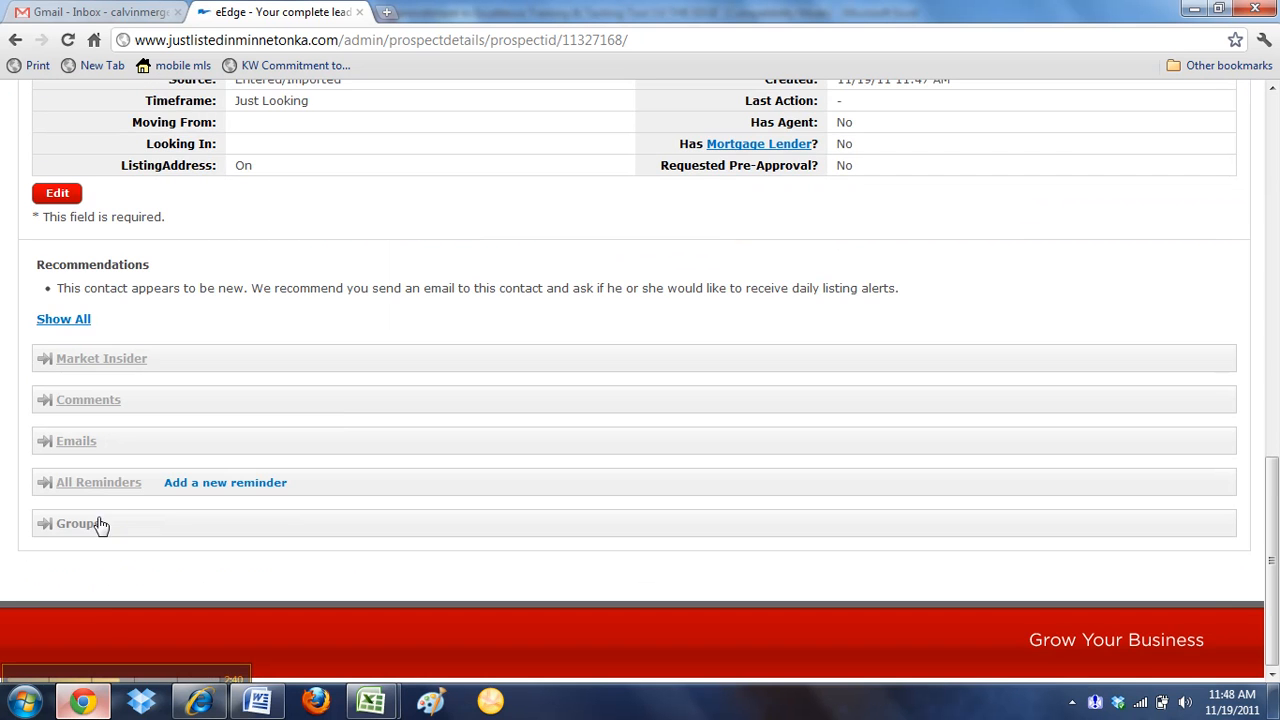
click(100, 524)
scroll(183, 451, down, 3)
click(106, 523)
scroll(150, 452, down, 2)
scroll(108, 443, down, 3)
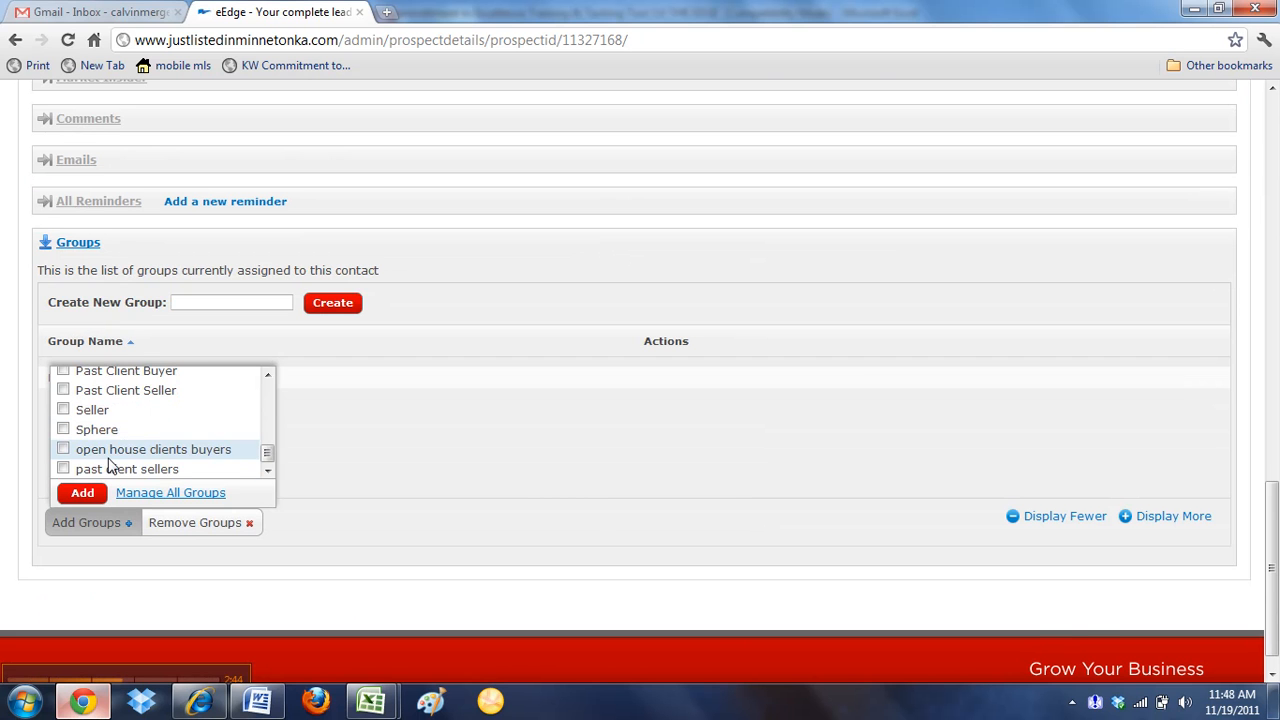
drag(268, 427, 266, 396)
click(63, 414)
click(83, 463)
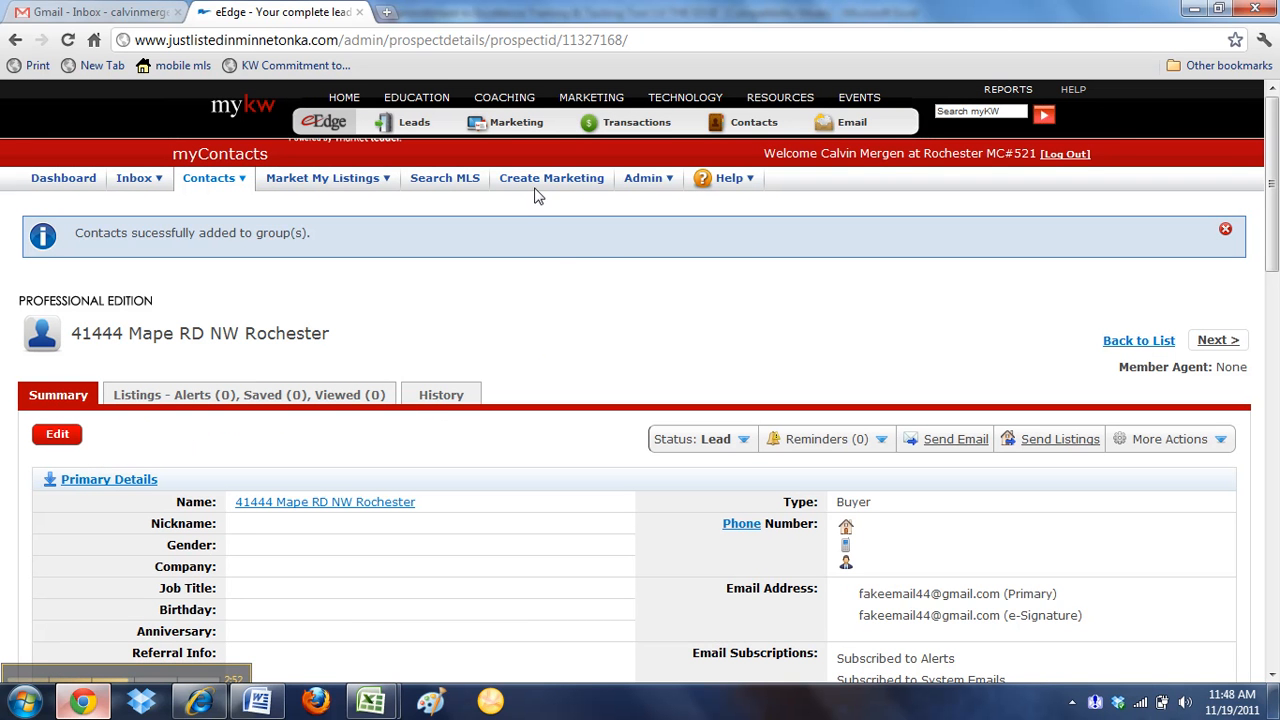
Start a new marketing campaign from the 8x8 Campaign for Buyers design and name it "closing checklist plan"
click(571, 180)
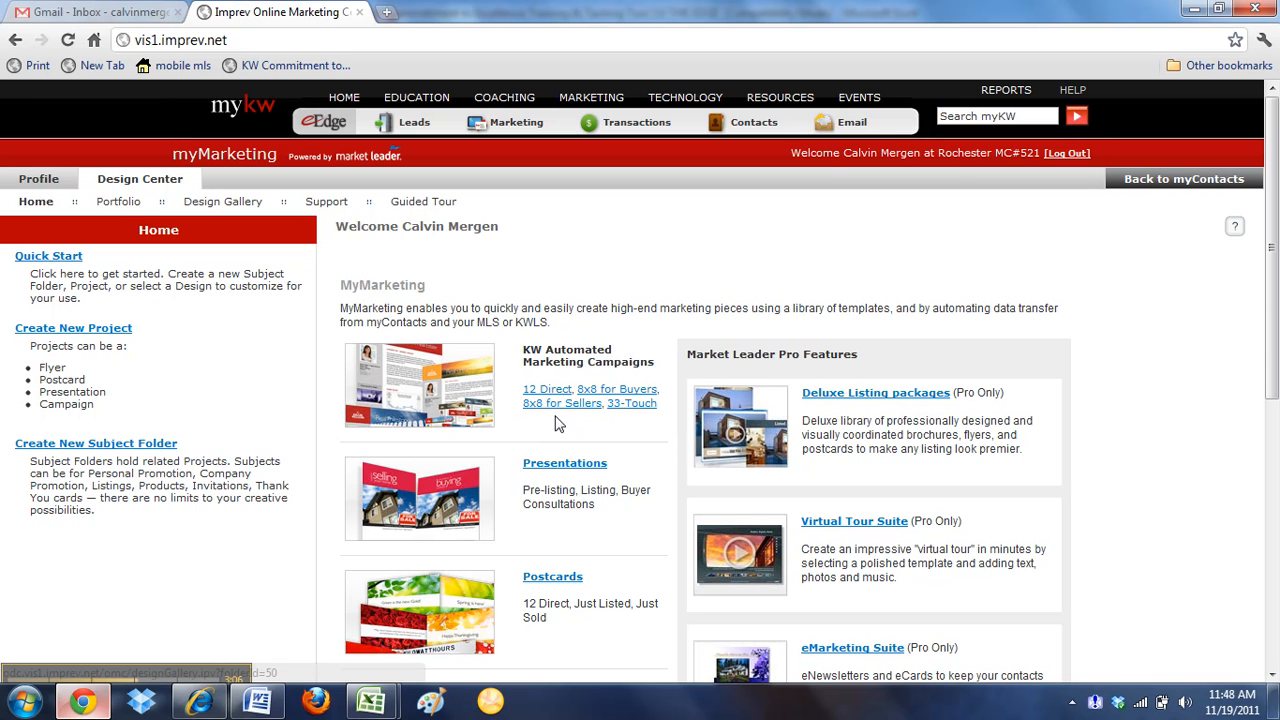
click(604, 400)
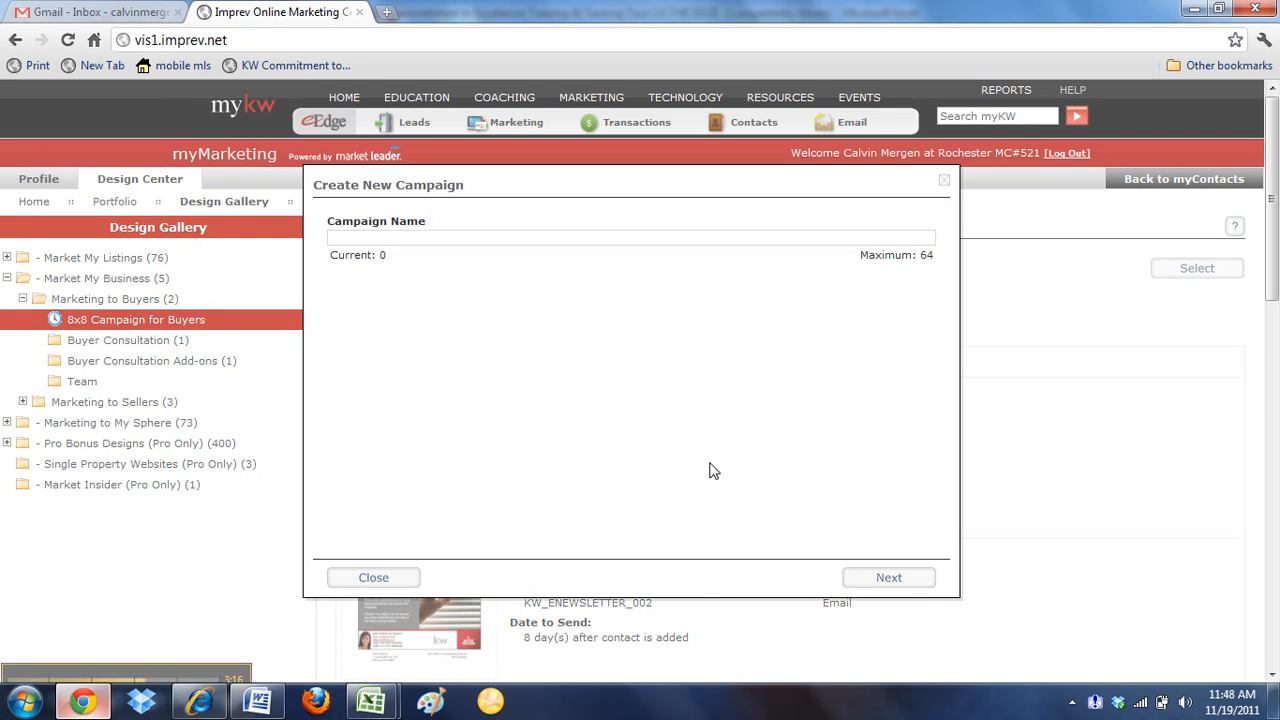
click(392, 237)
text(closing checklist plan)
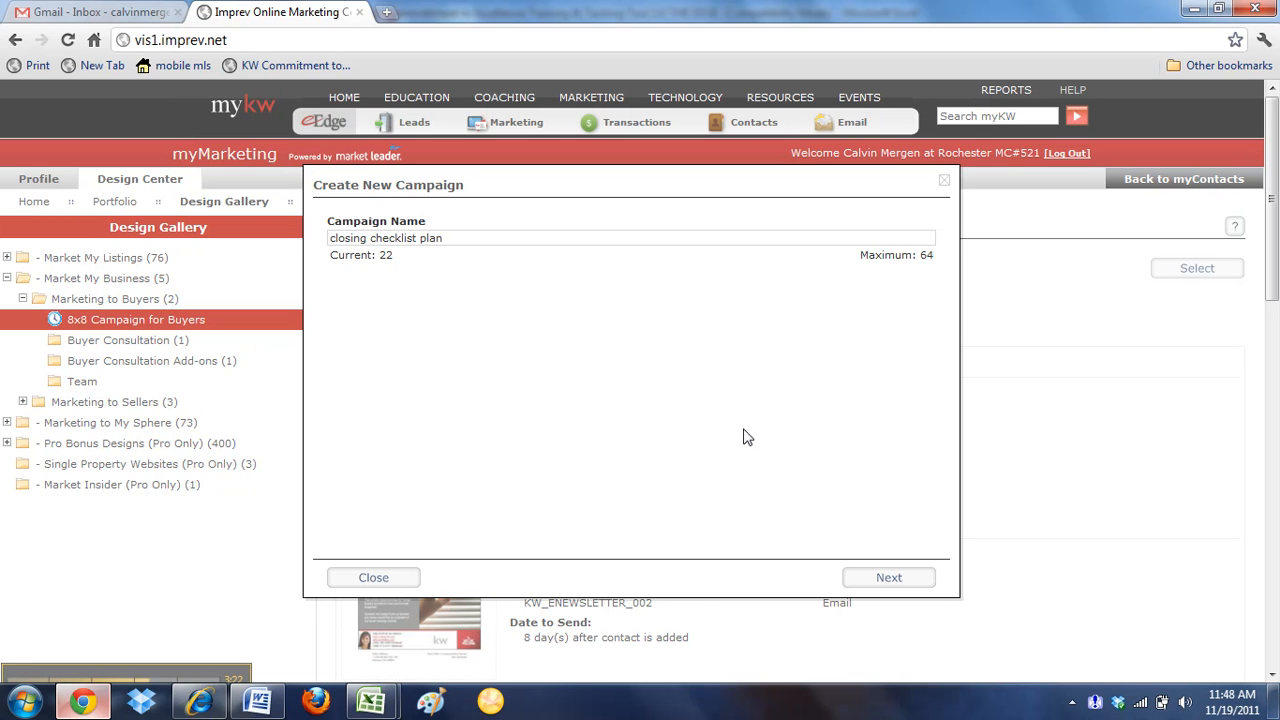
click(891, 580)
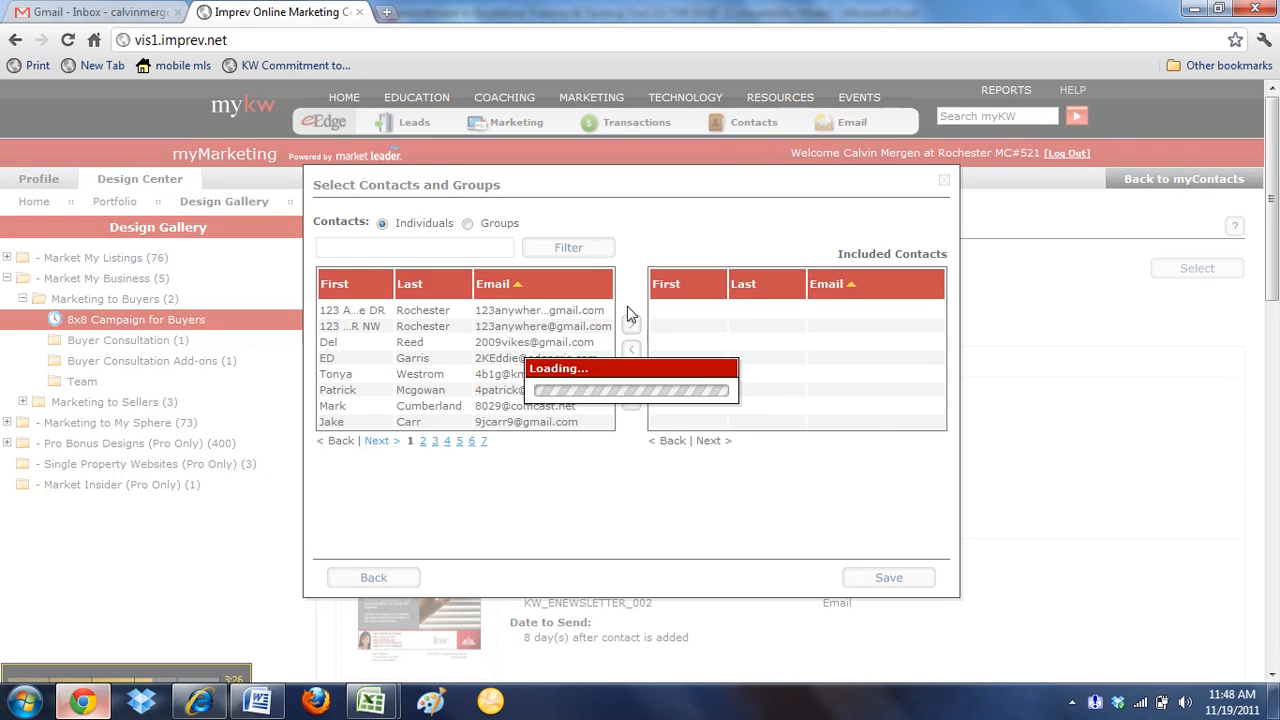
Include the Closing Contract action Plan group as the campaign's recipients and save the campaign
click(468, 224)
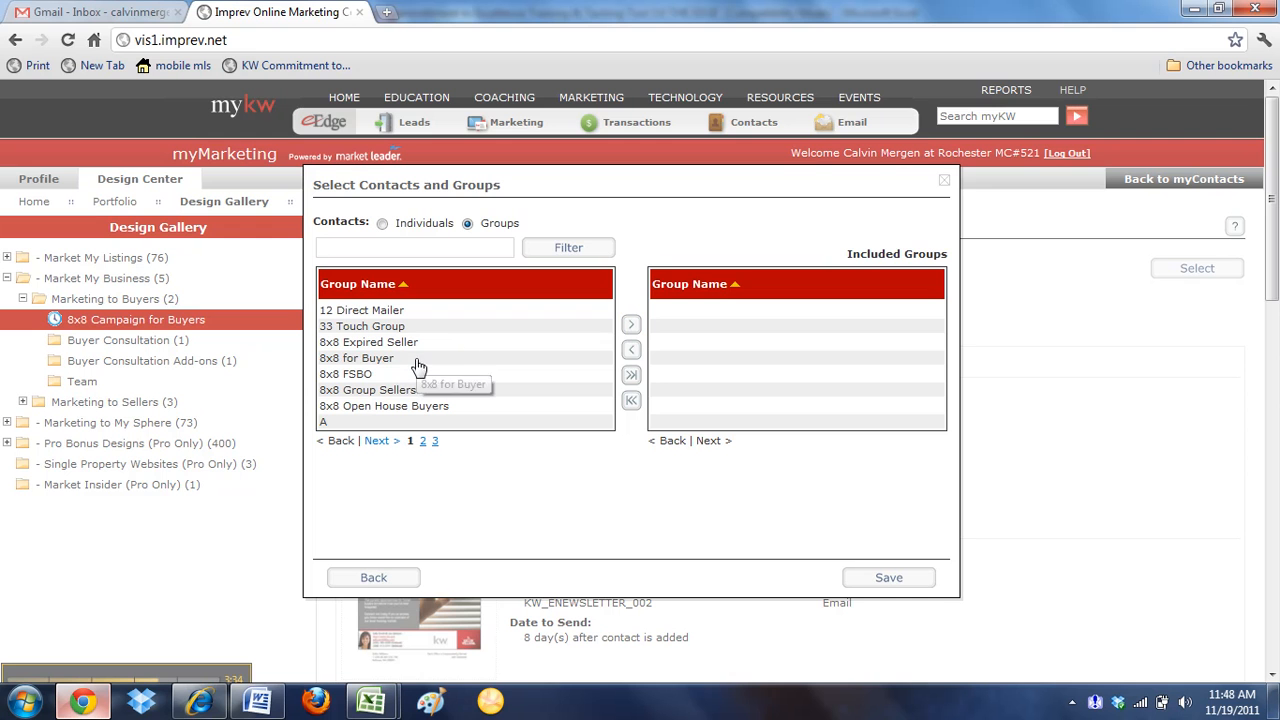
click(422, 441)
click(366, 392)
click(631, 325)
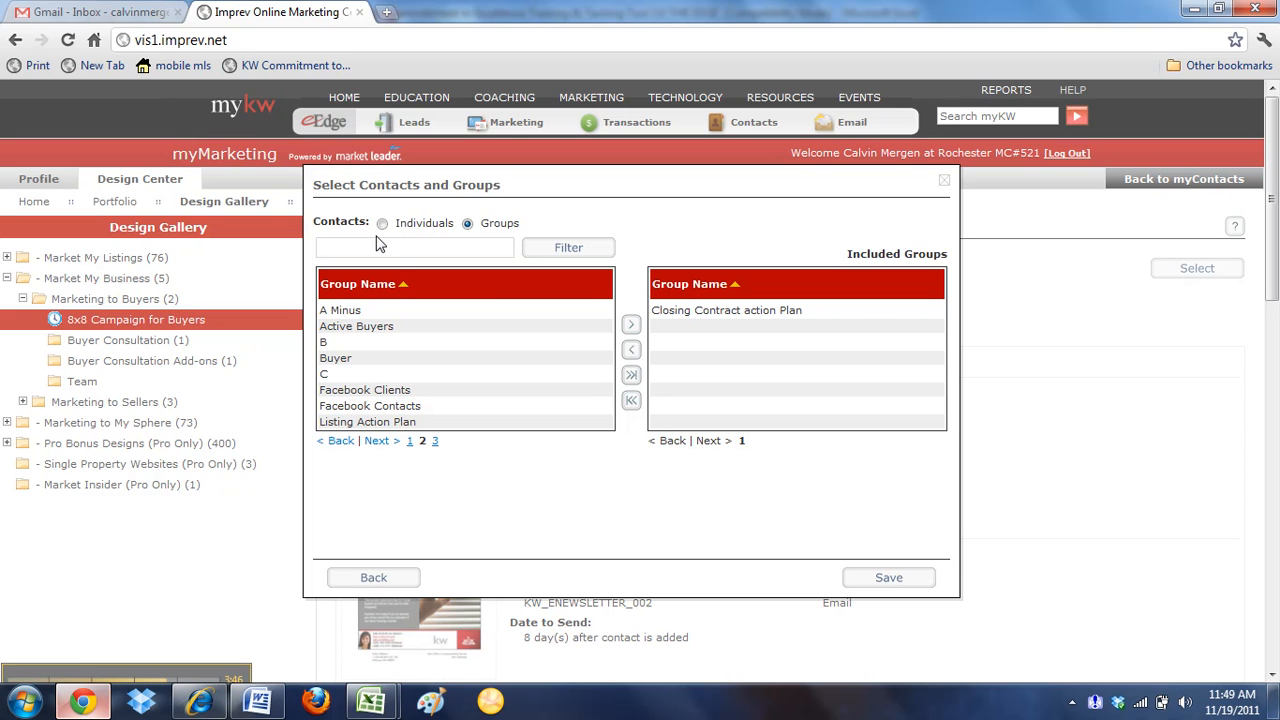
click(918, 580)
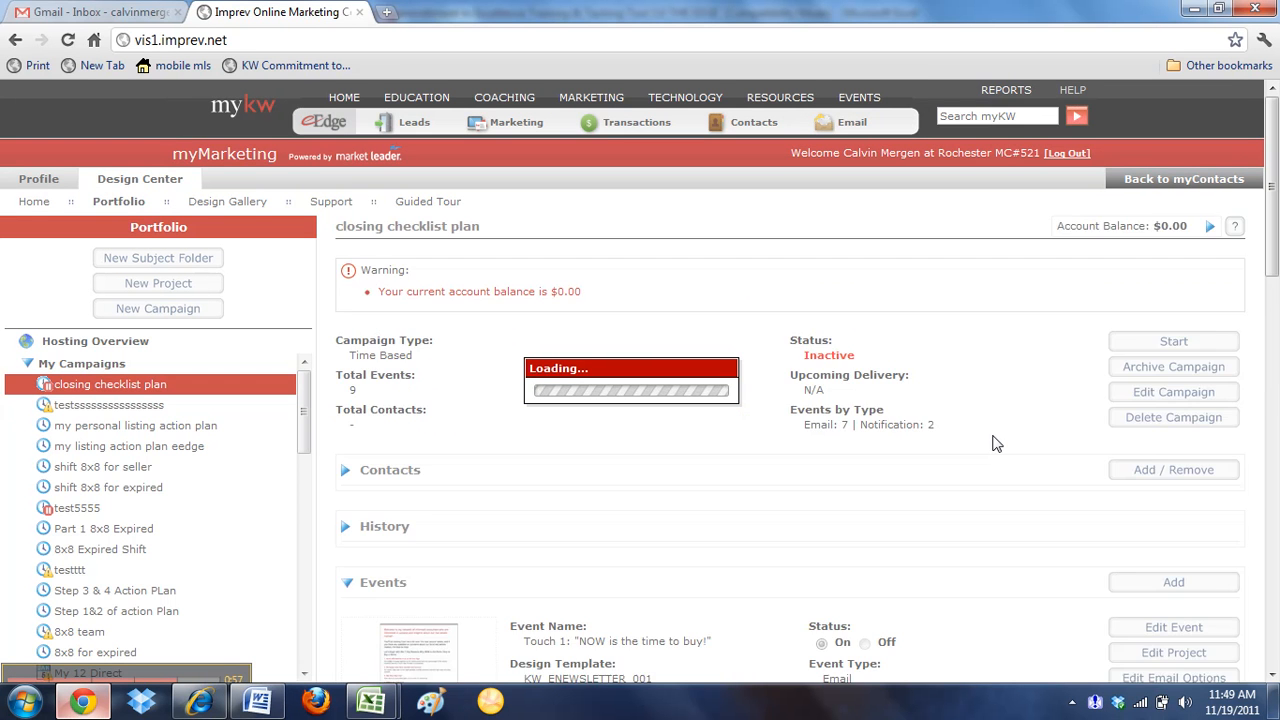
Review the closing checklist plan's events by type and the timing of each email and notification event
scroll(997, 444, down, 4)
scroll(997, 444, down, 1)
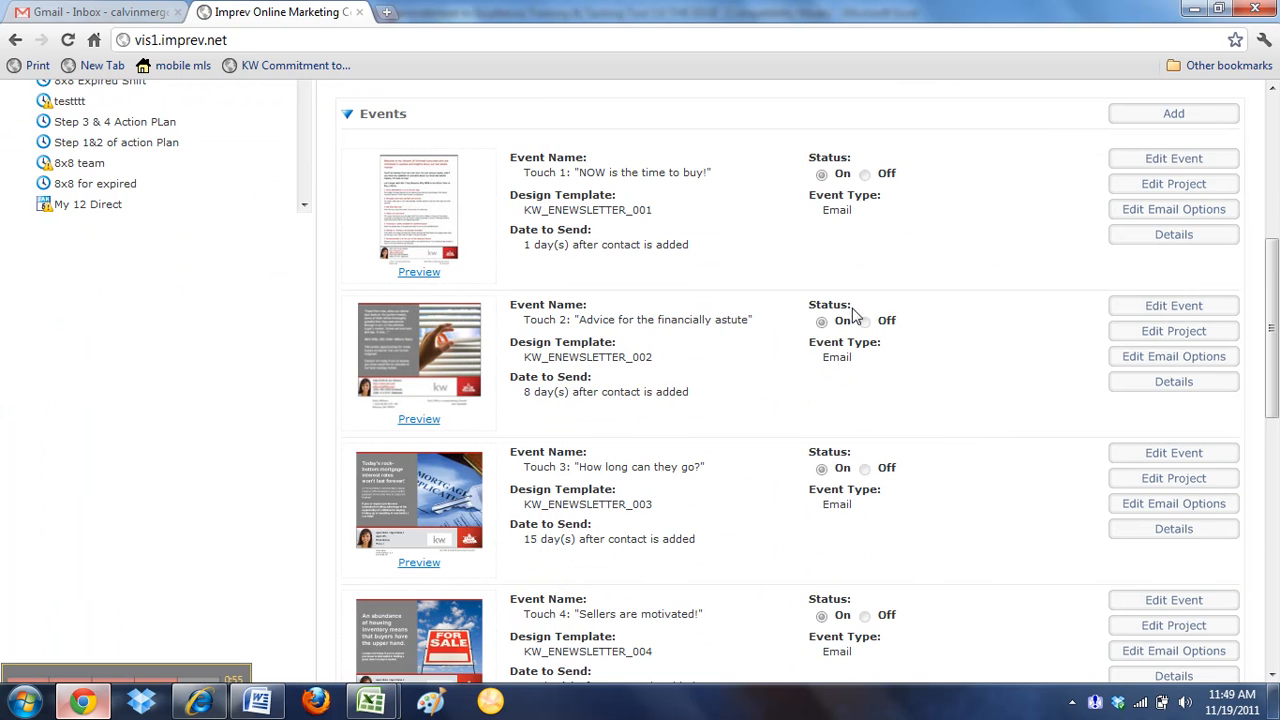
scroll(745, 265, down, 1)
scroll(752, 285, down, 6)
scroll(803, 286, up, 10)
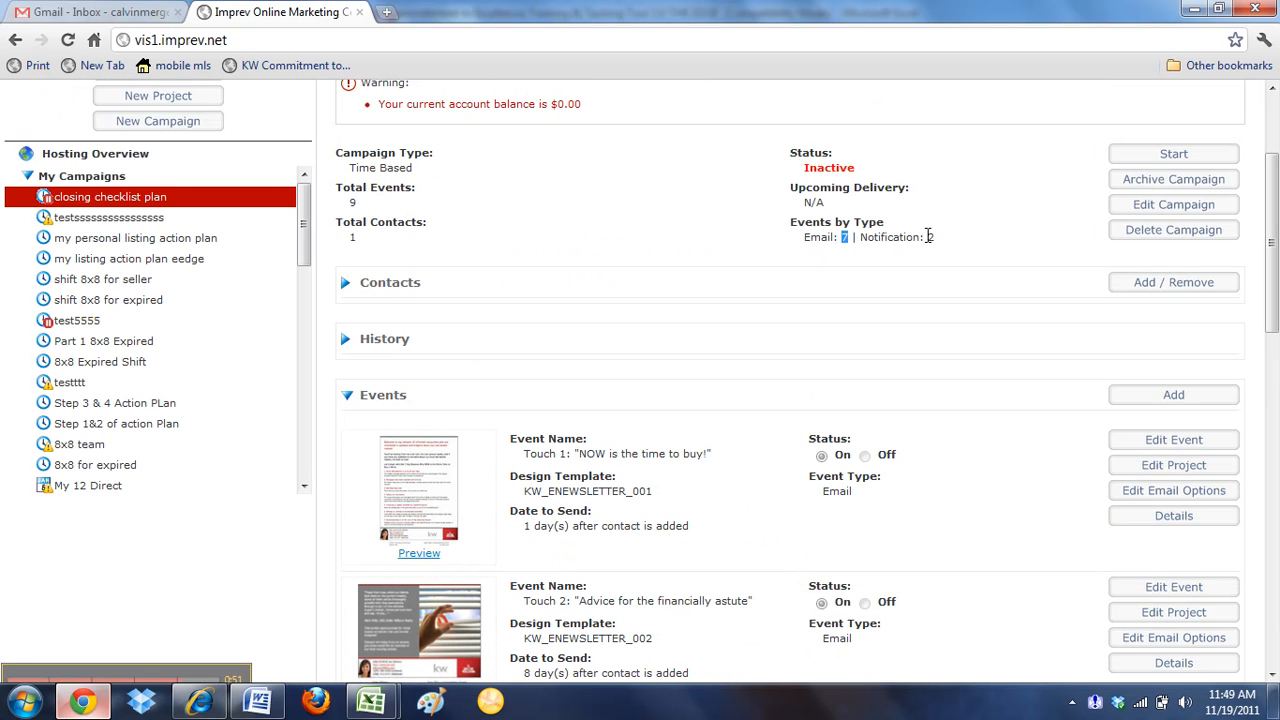
scroll(849, 380, down, 11)
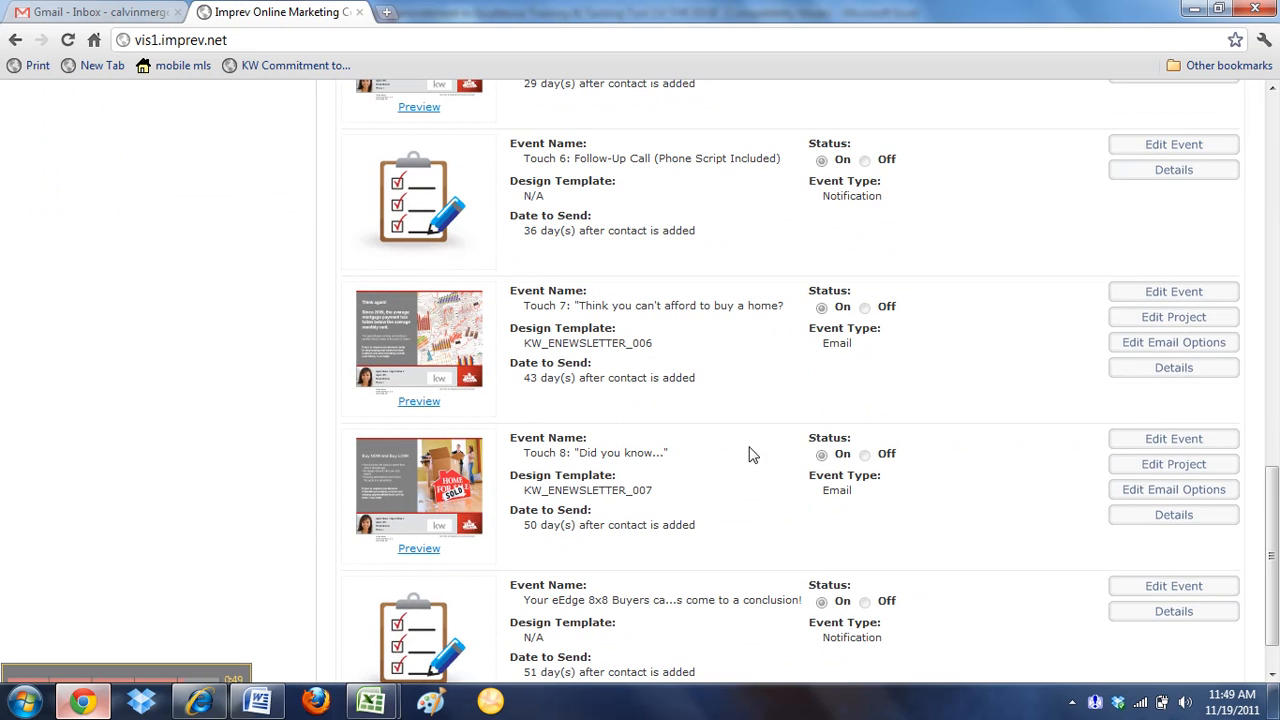
scroll(603, 357, down, 1)
scroll(491, 520, up, 6)
scroll(560, 390, up, 4)
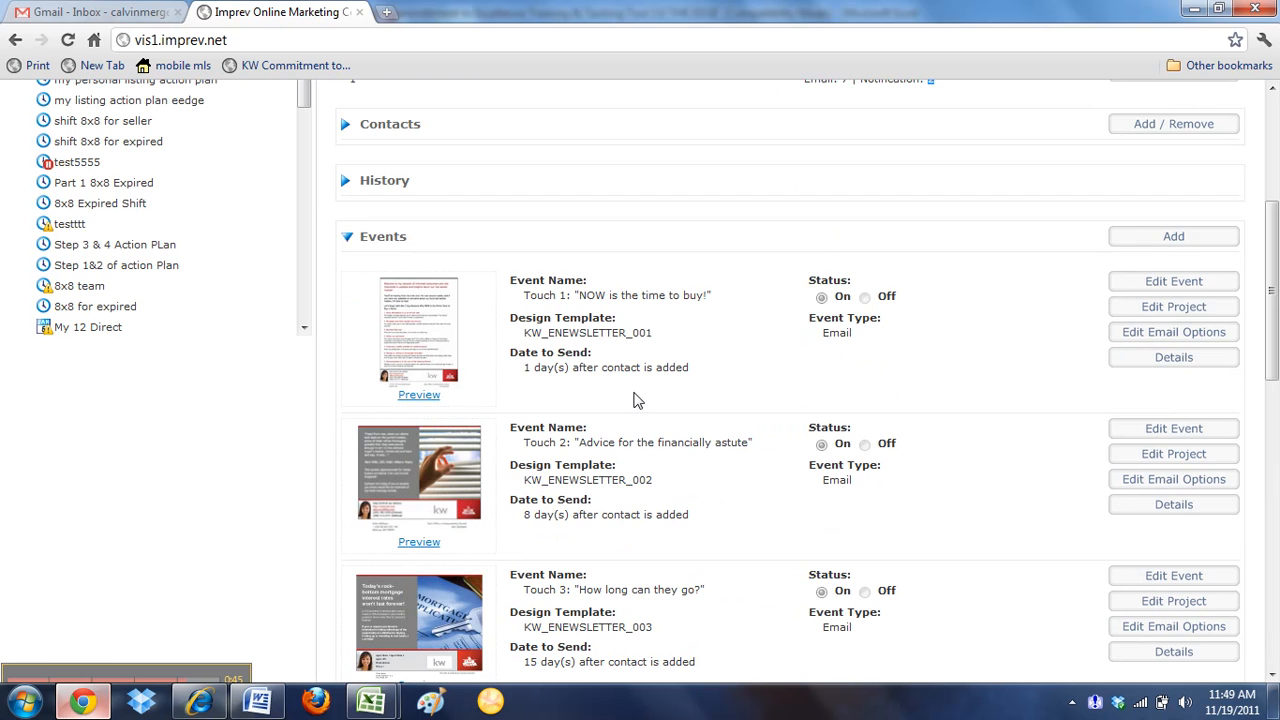
Start the closing checklist plan campaign and turn off its Touch 1, Touch 2 and Touch 3 email events
scroll(880, 308, up, 4)
click(1116, 342)
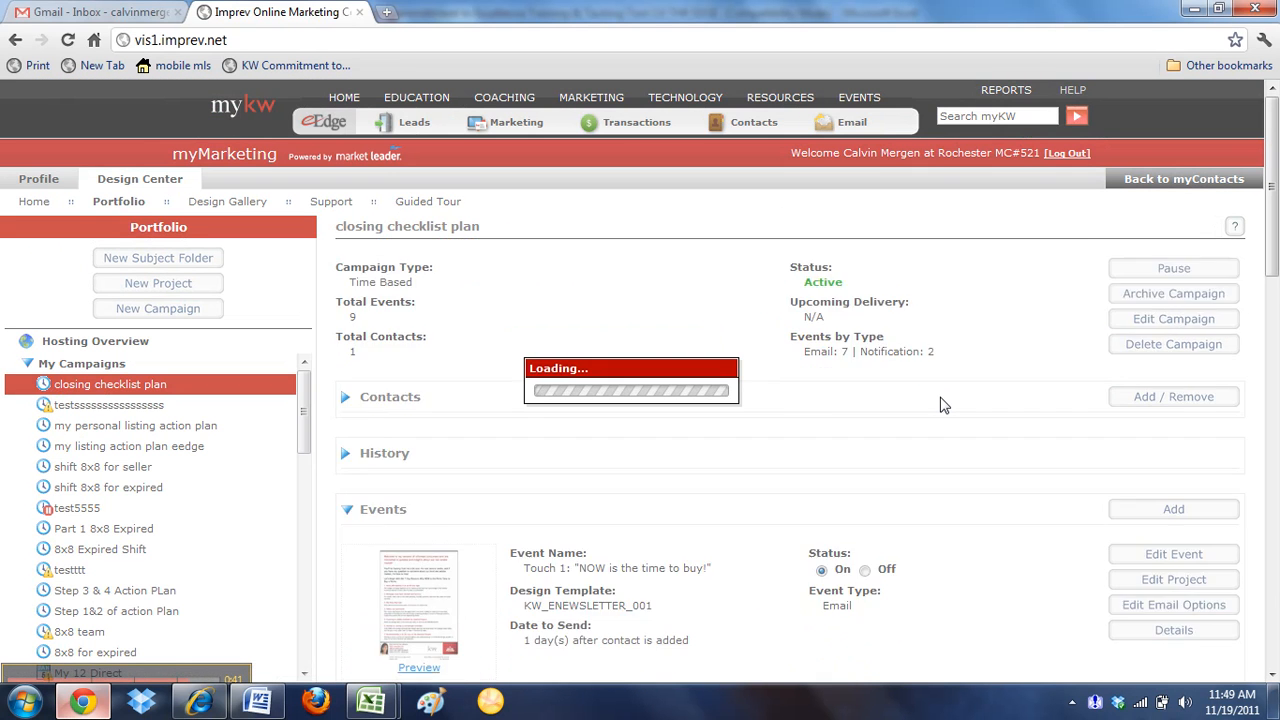
scroll(884, 423, down, 3)
click(865, 361)
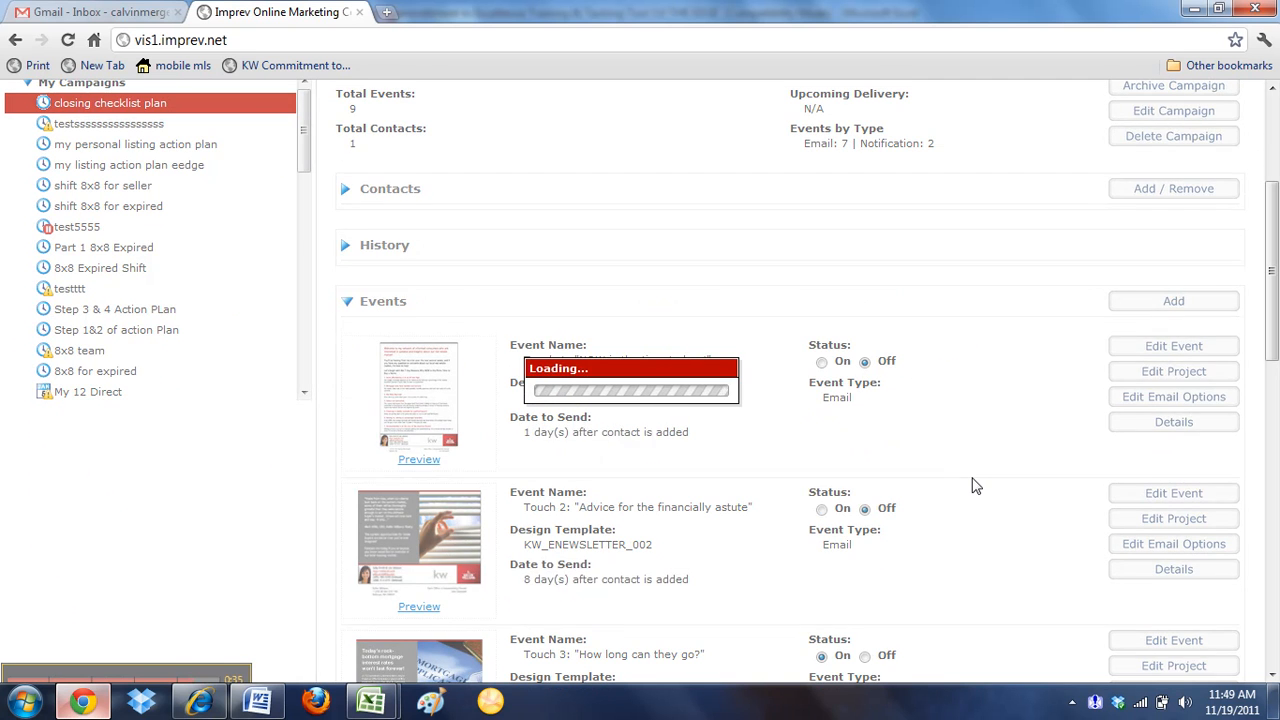
scroll(972, 486, down, 2)
click(881, 476)
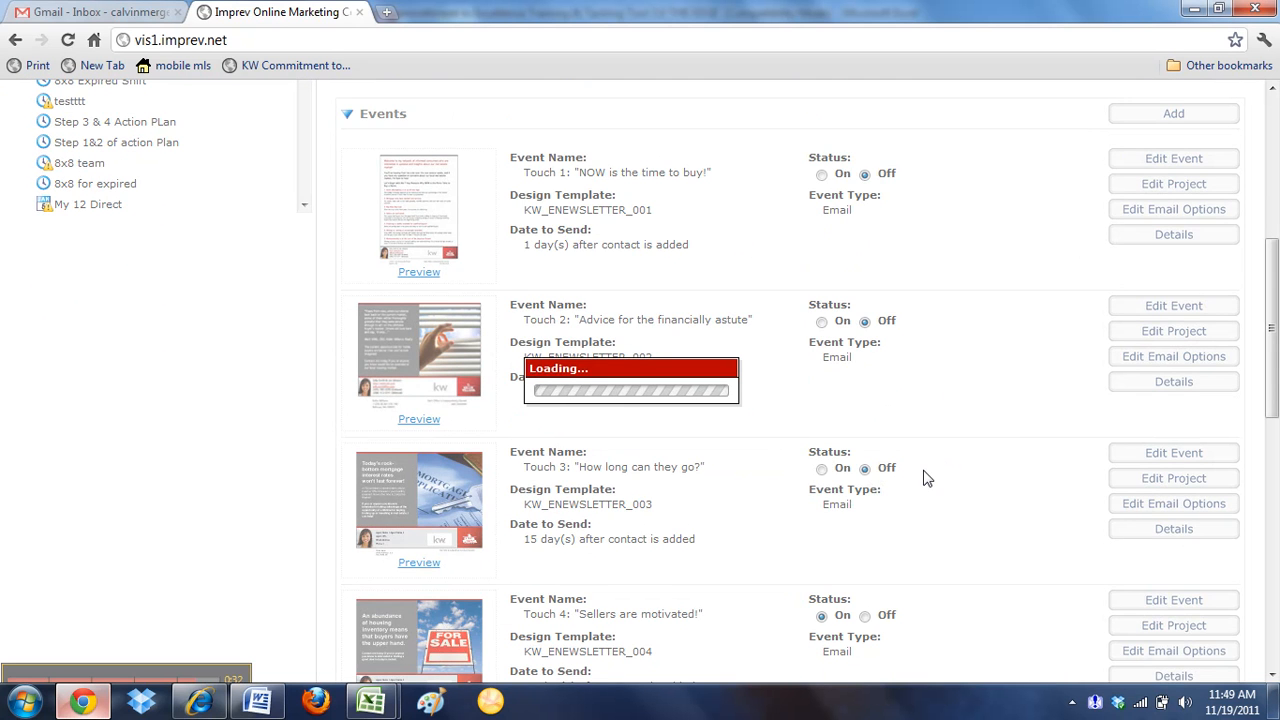
Turn off the Touch 4, Touch 5, Touch 7 and Touch 8 email events, skipping the Touch 6 notification
scroll(925, 478, down, 2)
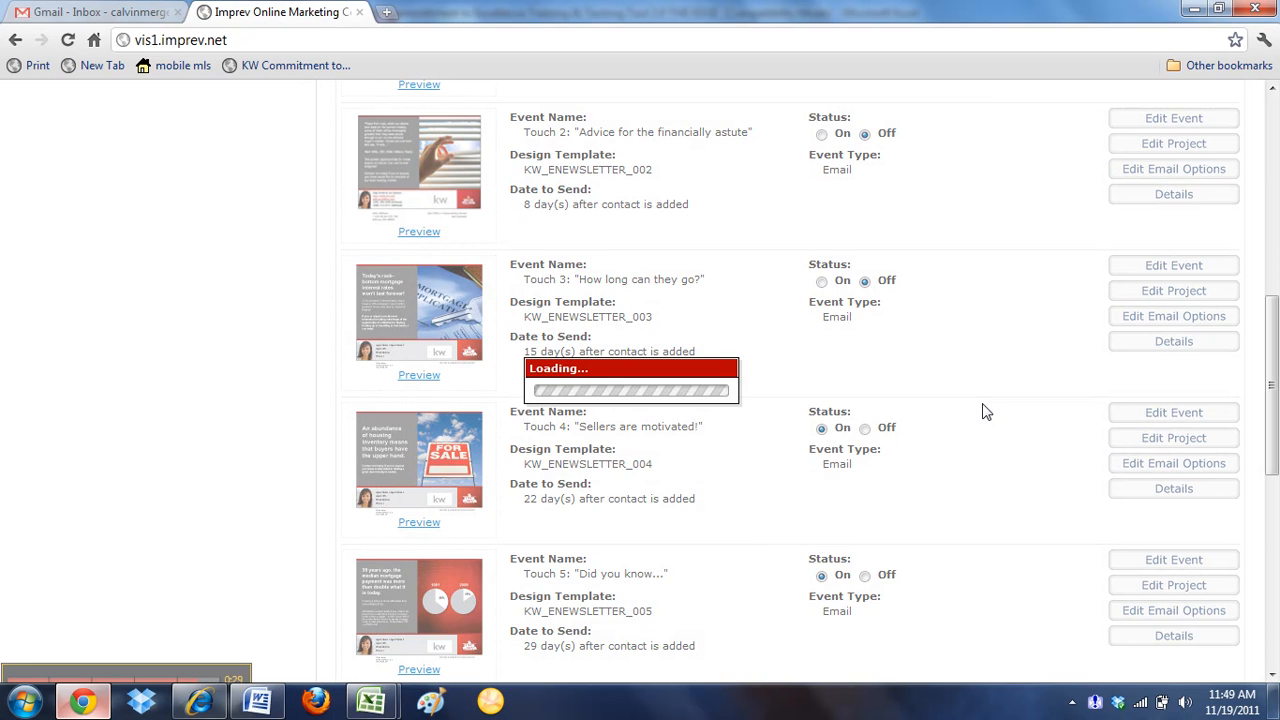
scroll(980, 420, down, 2)
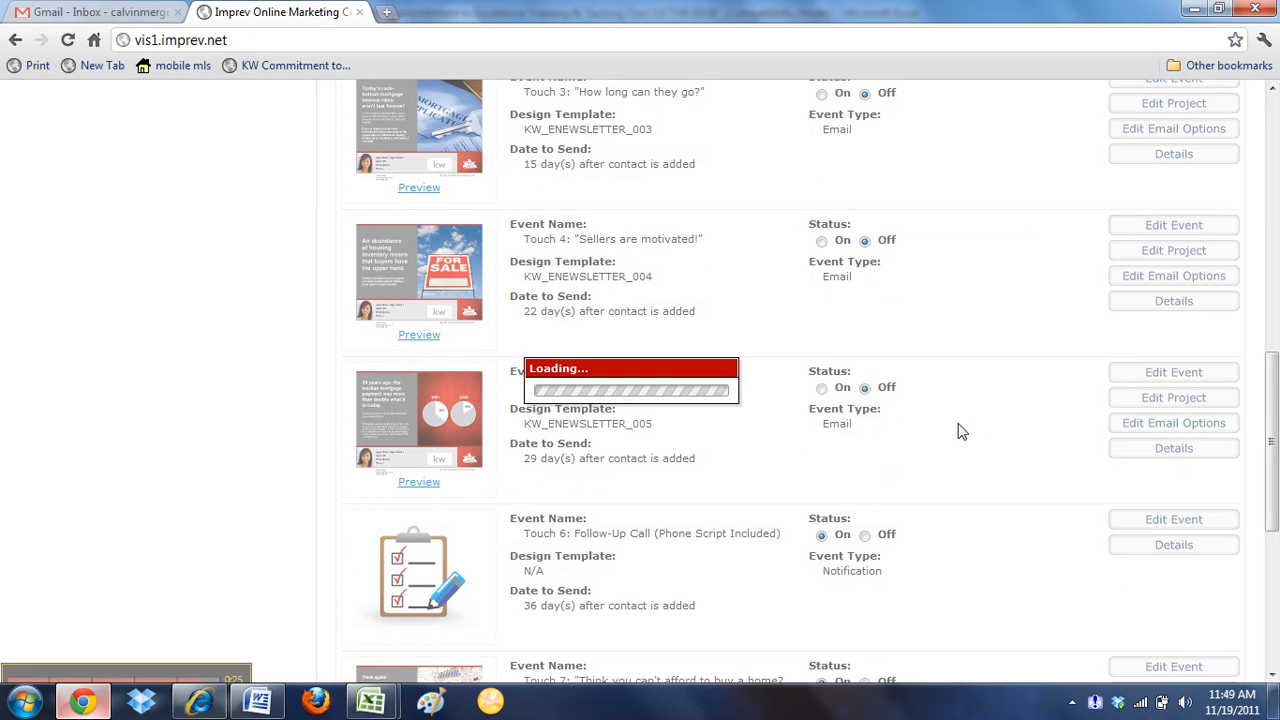
scroll(957, 431, down, 3)
click(865, 401)
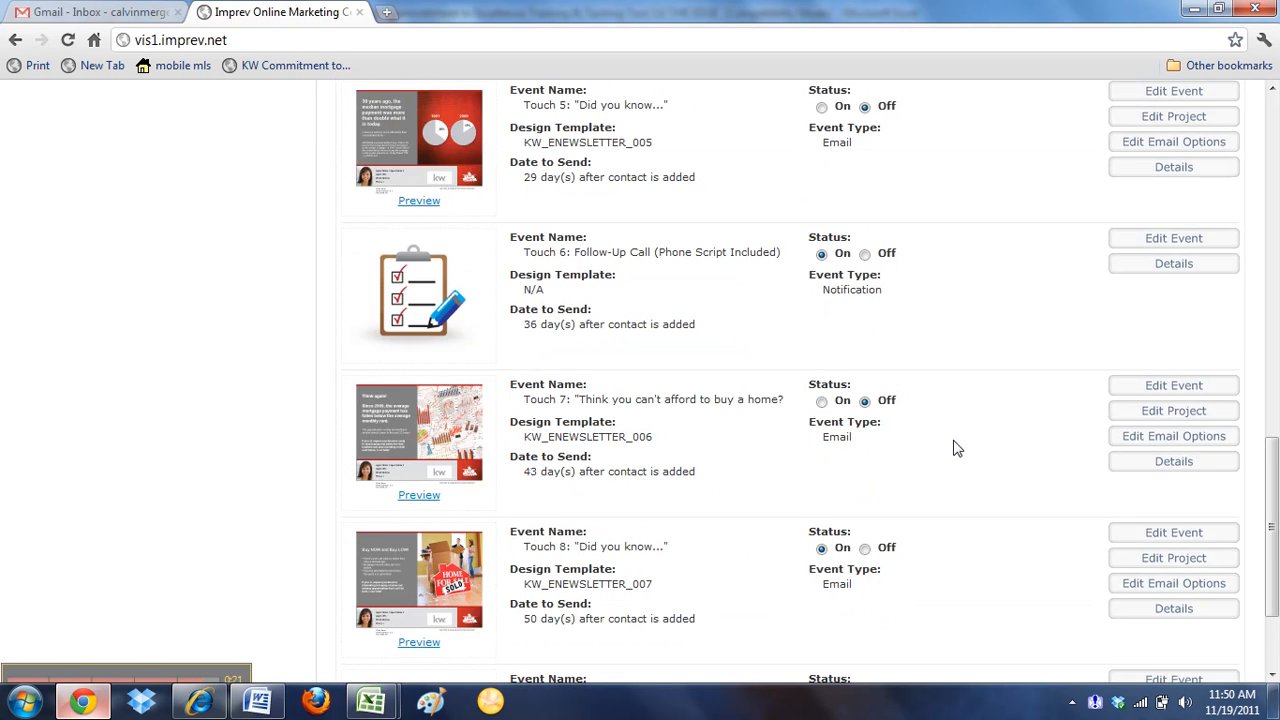
scroll(951, 446, down, 1)
click(866, 455)
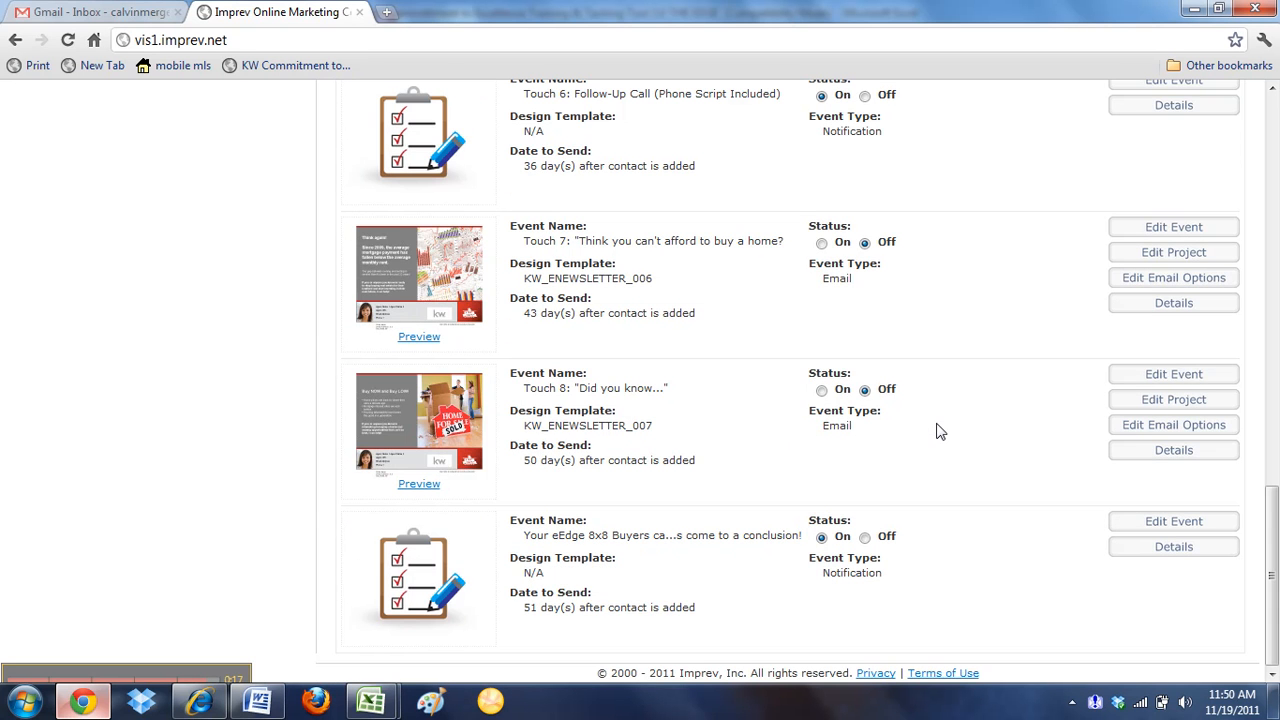
Edit the Touch 1 "NOW is the time to buy!" event and set its number of days until it fires to 2000
scroll(940, 432, up, 10)
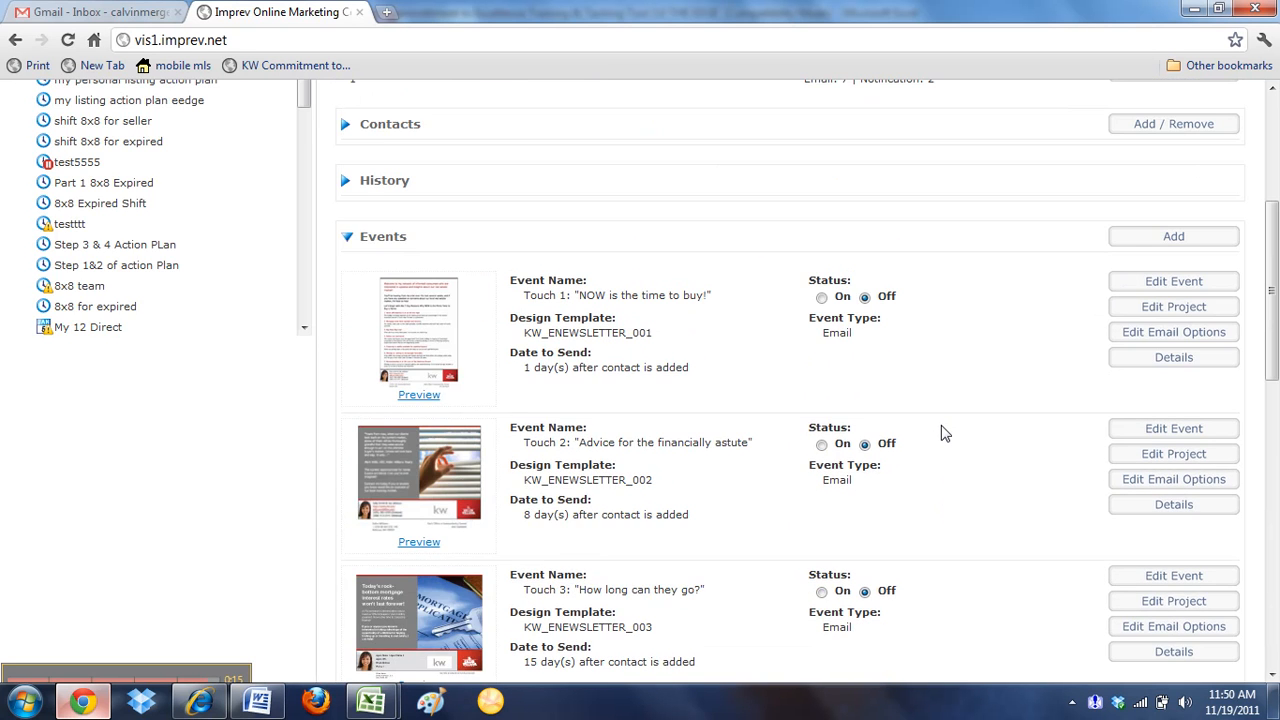
scroll(573, 482, down, 3)
double_click(535, 475)
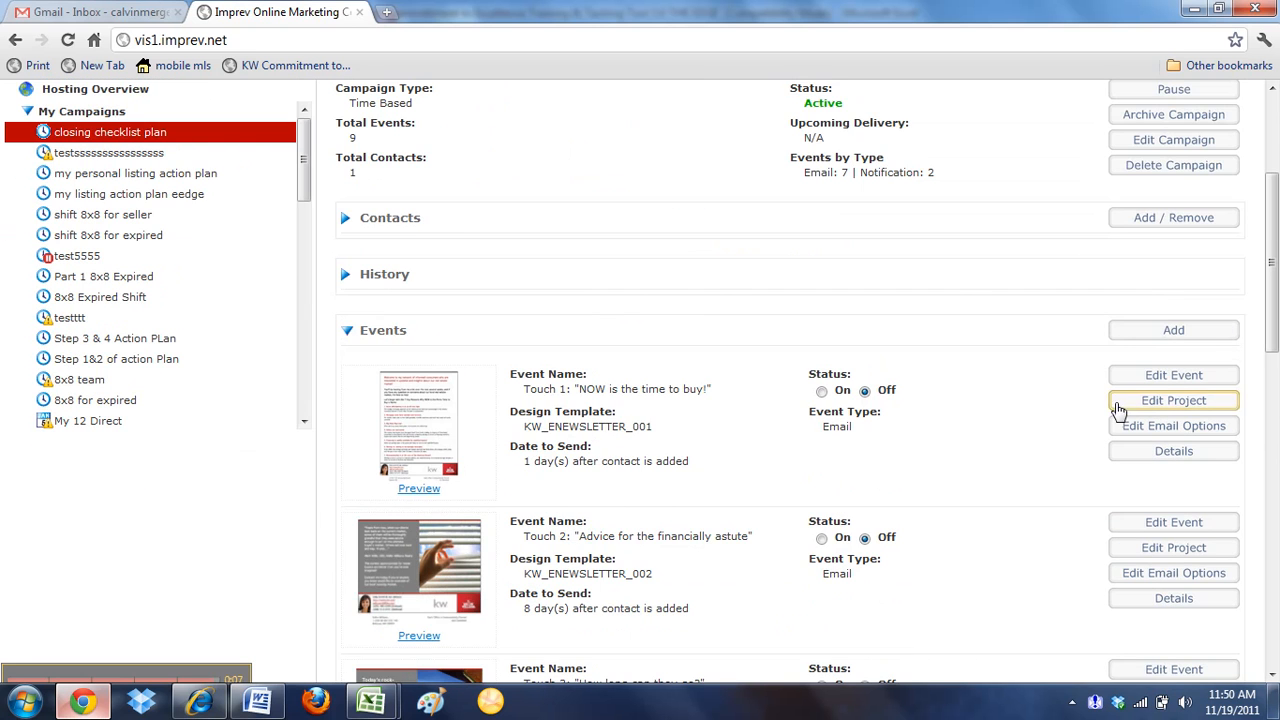
scroll(909, 509, down, 10)
scroll(940, 589, up, 7)
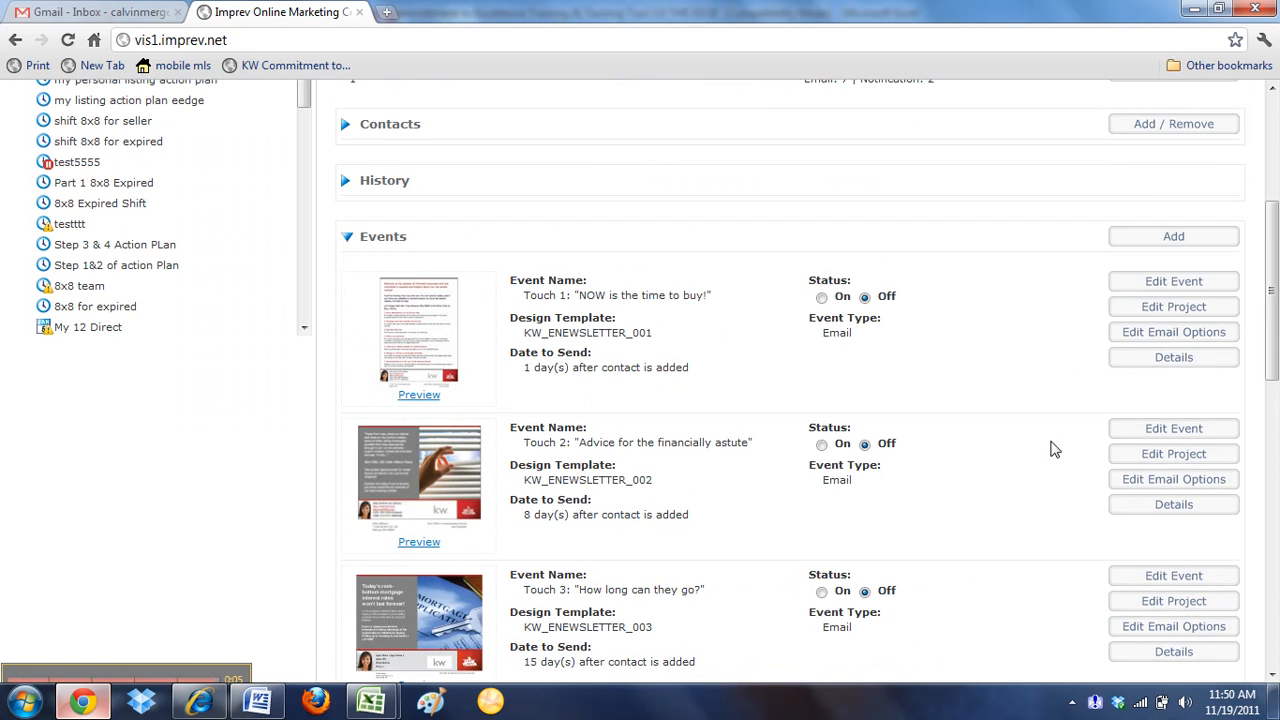
click(1170, 282)
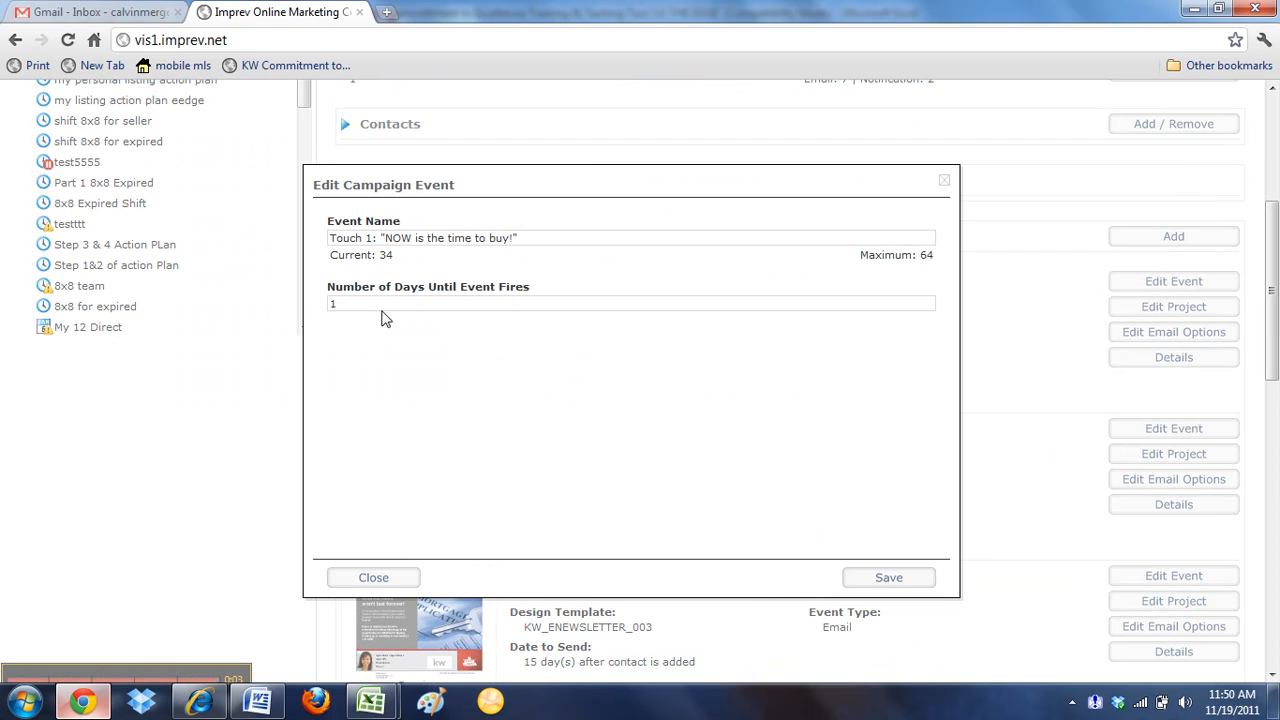
drag(381, 308, 189, 303)
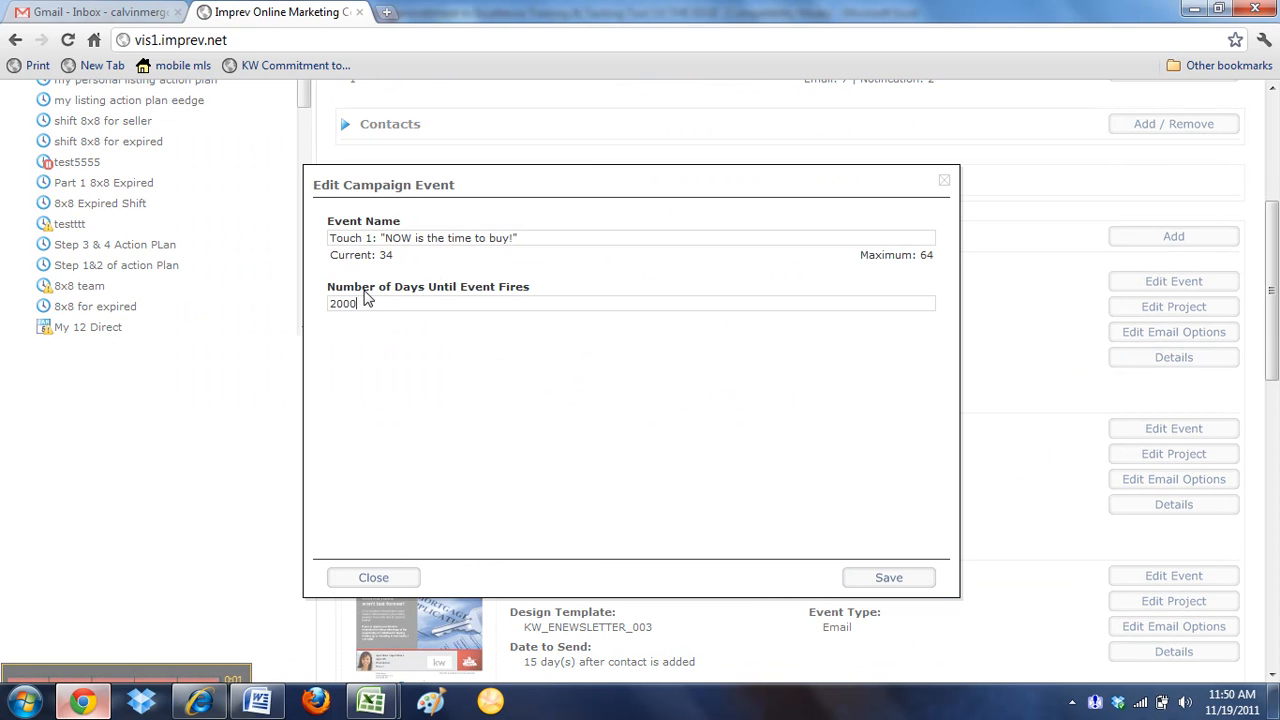